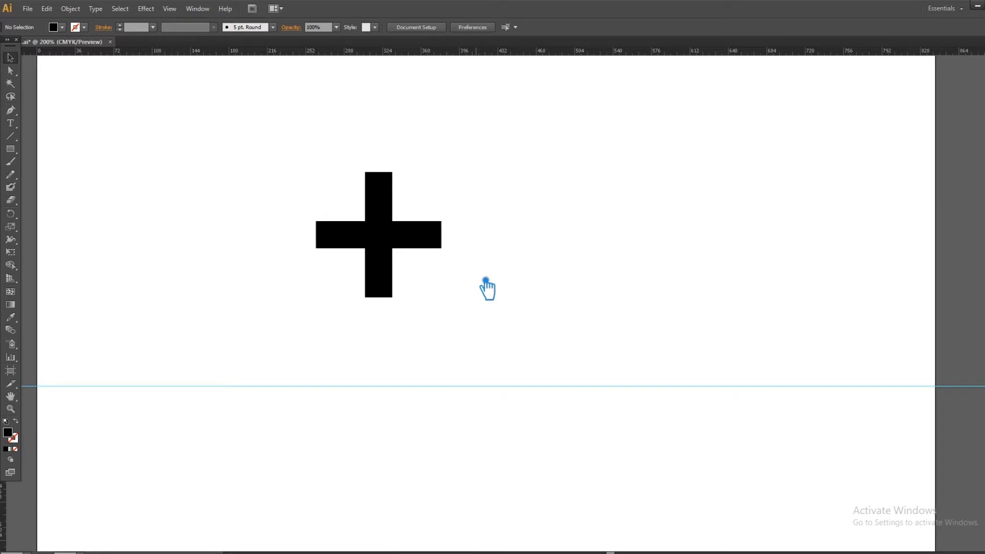
# Draw a fully rounded vertical rectangle about 73 by 205 px over the black cross.
pyautogui.moveTo(476, 314); pyautogui.dragTo(525, 227)
pyautogui.click(10, 149)
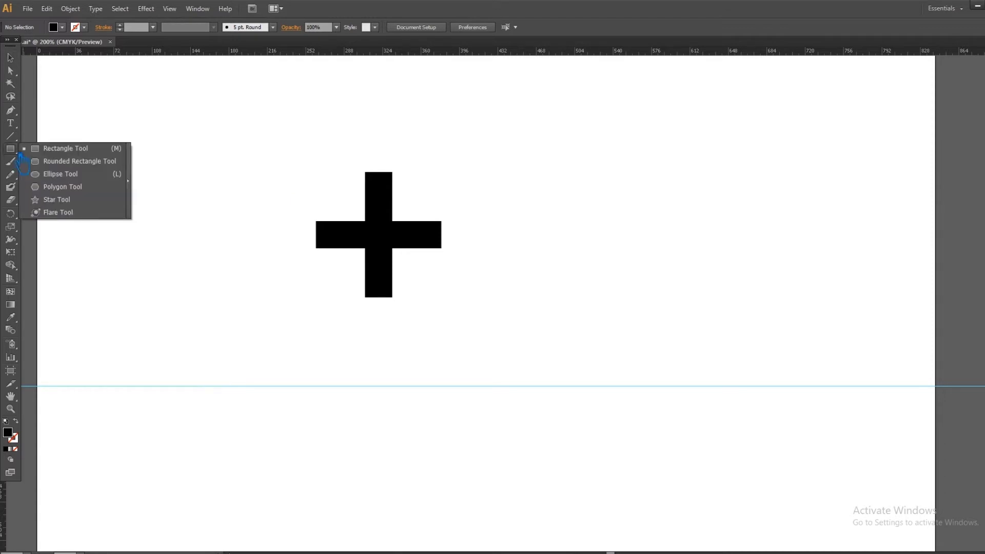
pyautogui.click(73, 173)
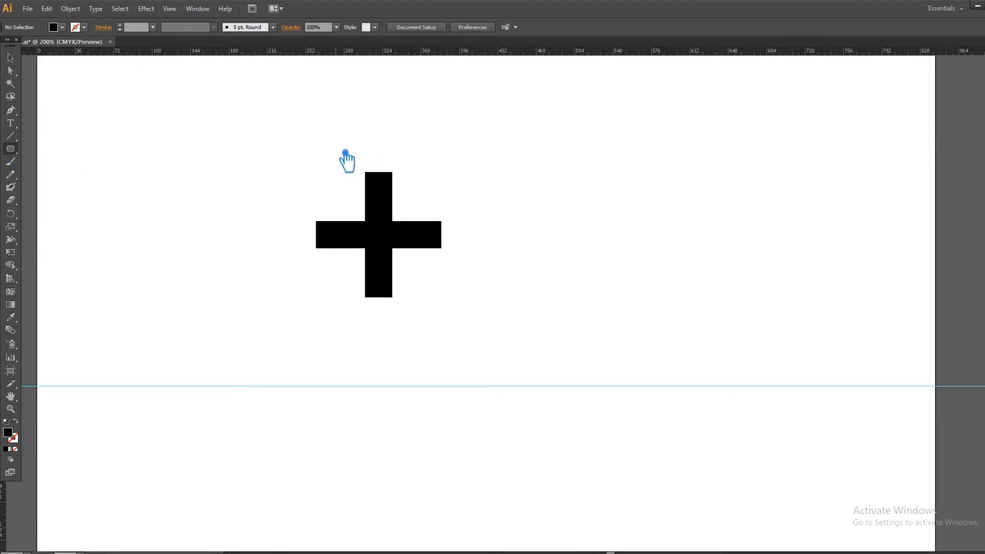
pyautogui.moveTo(351, 135); pyautogui.dragTo(429, 352)
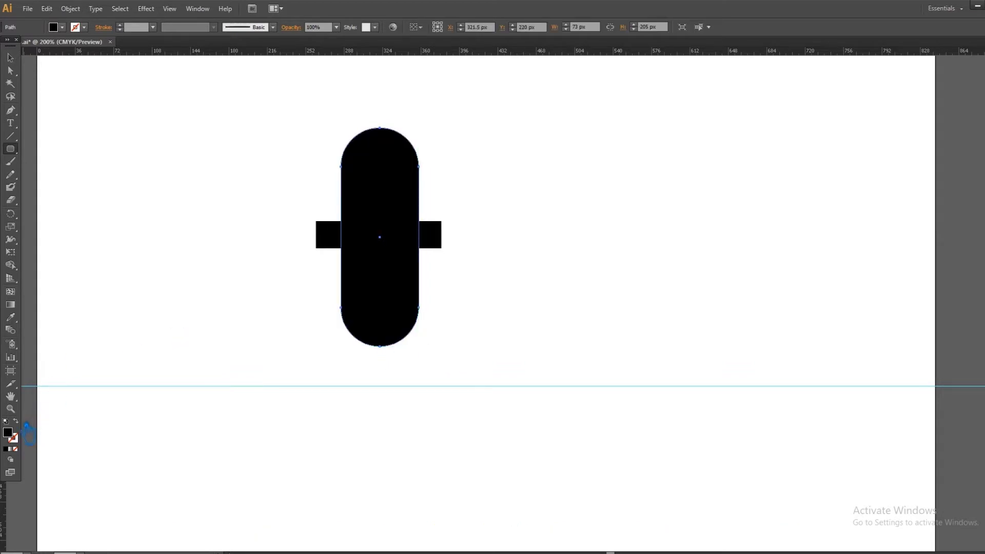
# Swap the rounded rectangle's fill and stroke so it has a black outline only, and set the stroke weight to 25 pt.
pyautogui.click(16, 421)
pyautogui.click(152, 27)
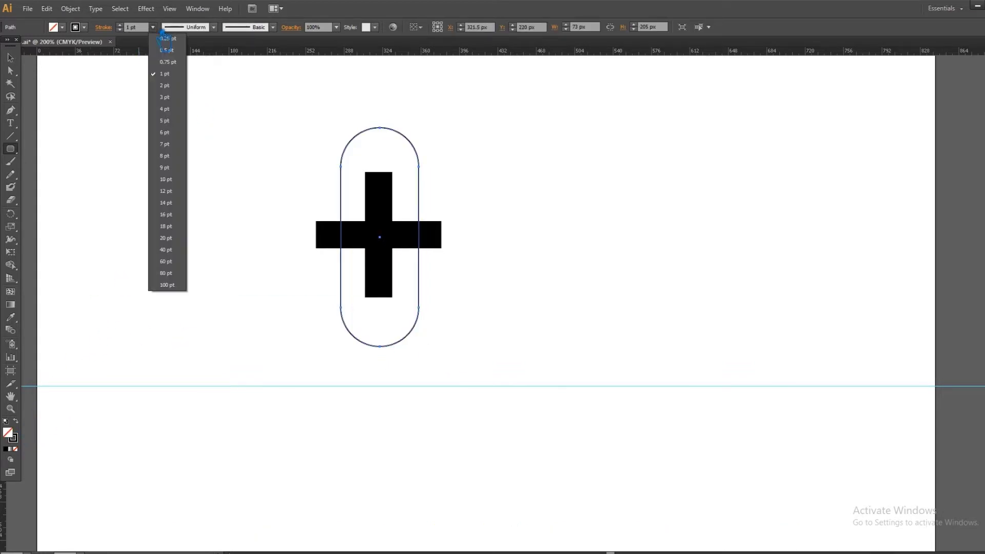
pyautogui.click(174, 239)
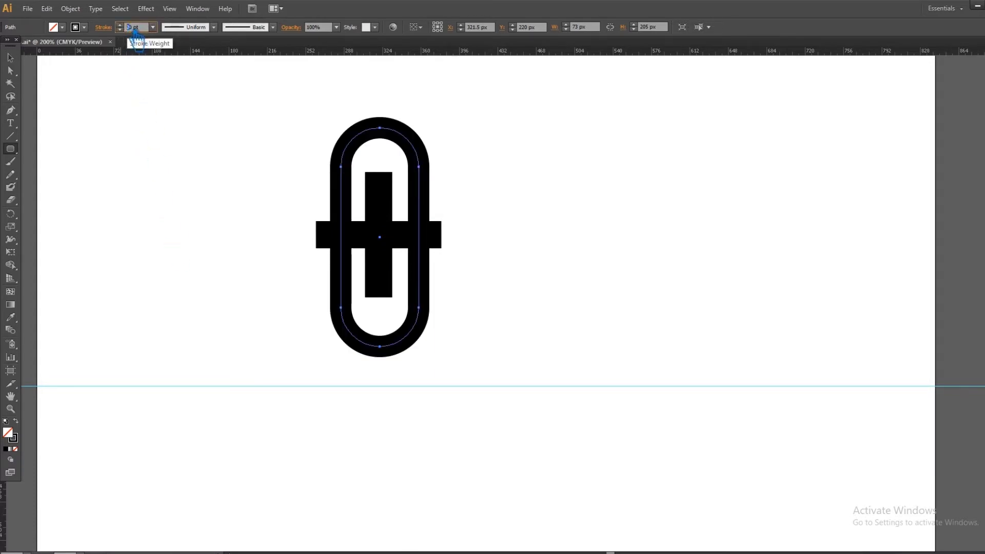
pyautogui.write('30')
pyautogui.press('Return')
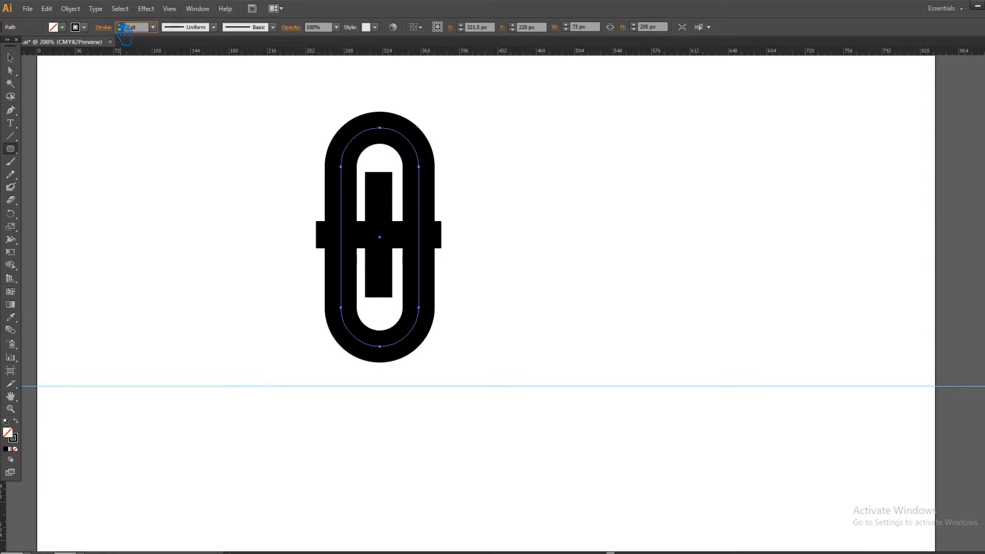
pyautogui.press('Return')
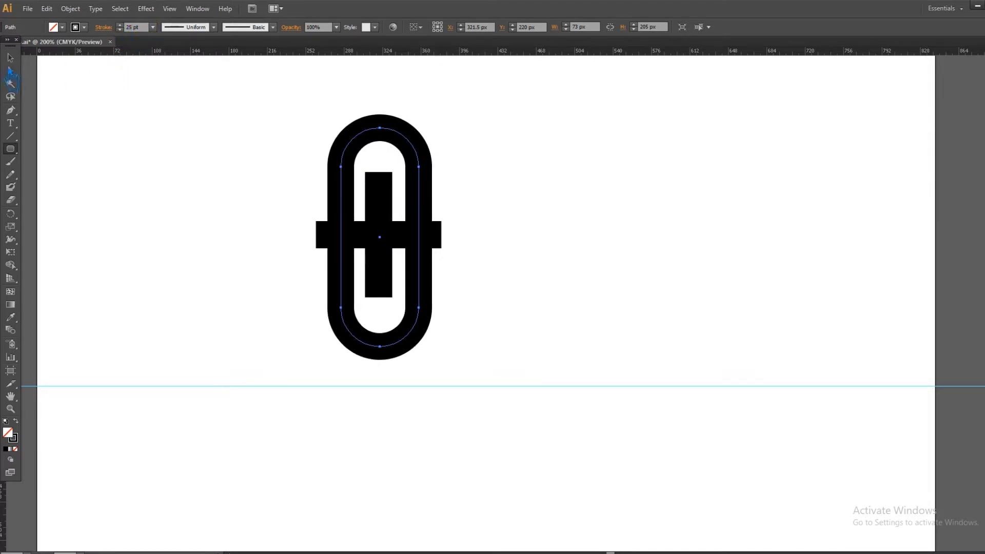
pyautogui.click(180, 211)
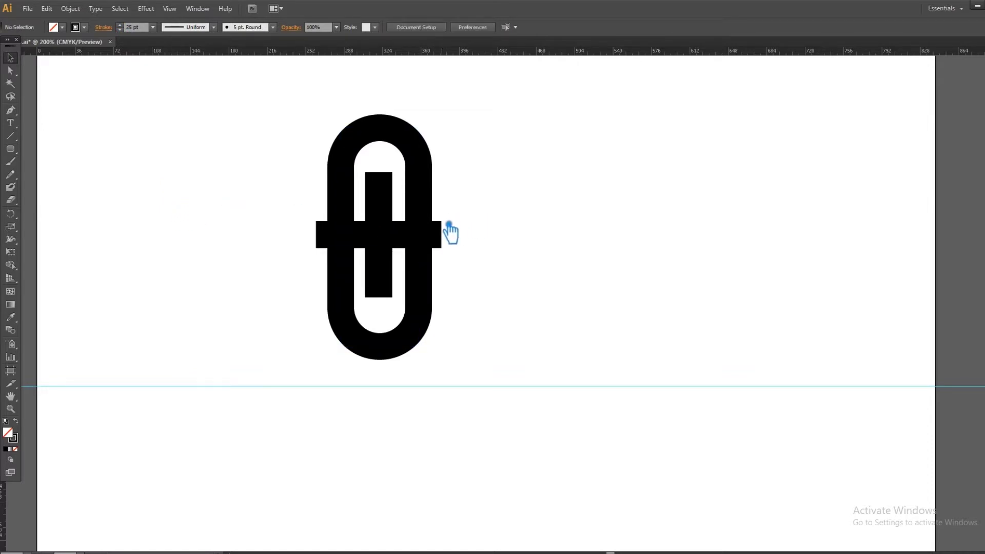
# Group the cross's vertical and horizontal bars.
pyautogui.click(394, 274)
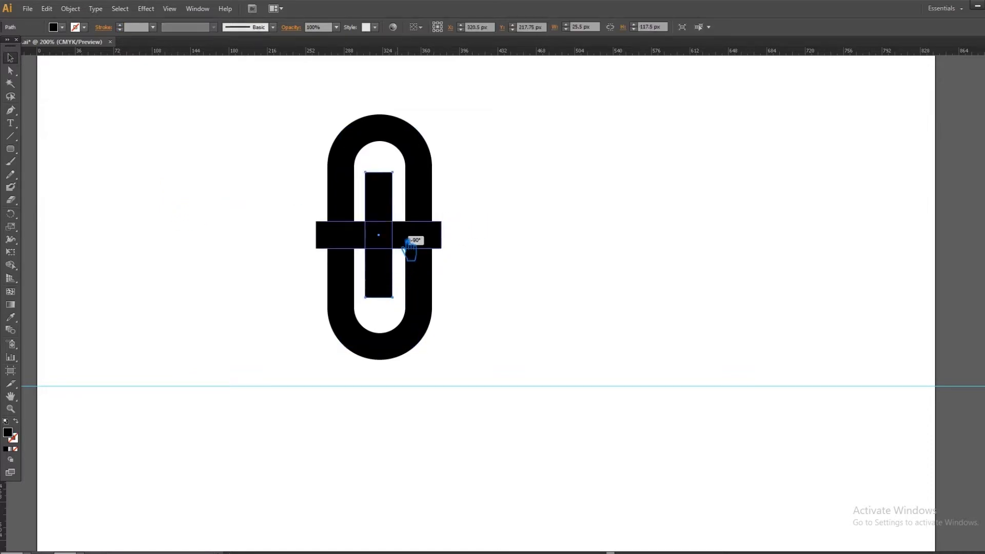
pyautogui.keyDown('shift'); pyautogui.click(440, 242); pyautogui.keyUp('shift')
pyautogui.hotkey('ctrl', 'shift', 'b')
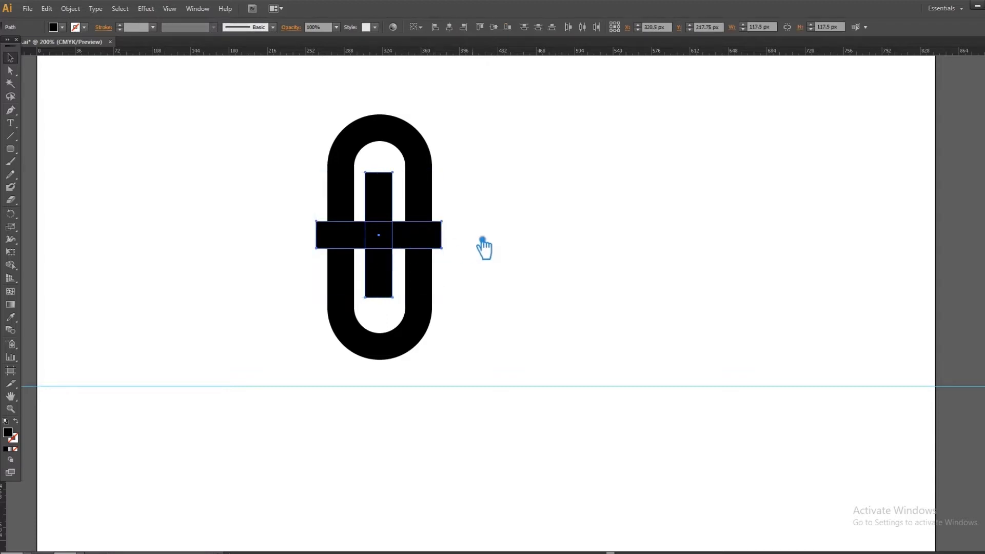
pyautogui.hotkey('ctrl', 'g')
# Scale the rounded outline down proportionally from its centre to about 72 by 202 px.
pyautogui.click(423, 159)
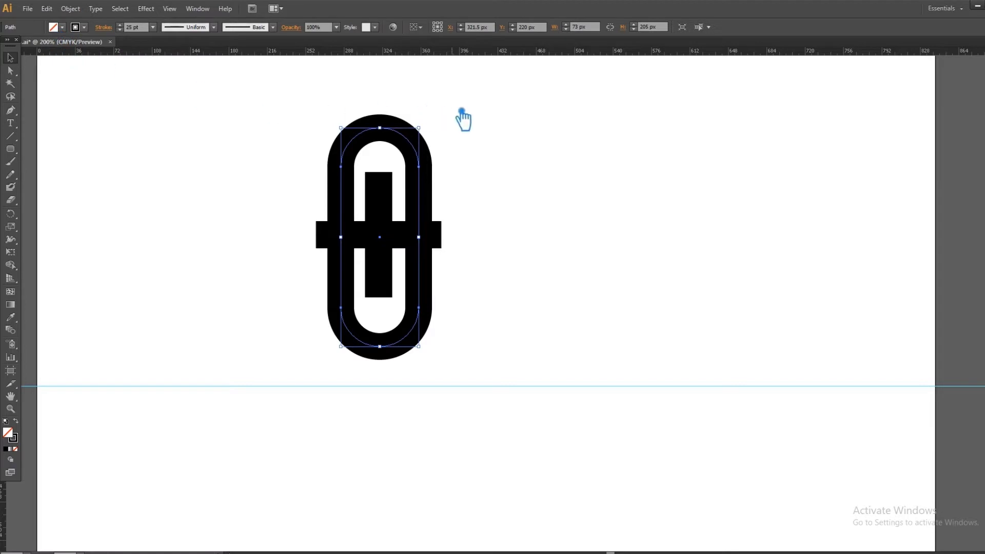
pyautogui.moveTo(430, 132)
pyautogui.mouseDown()
pyautogui.moveTo(442, 131)
pyautogui.moveTo(429, 138)
pyautogui.mouseUp()
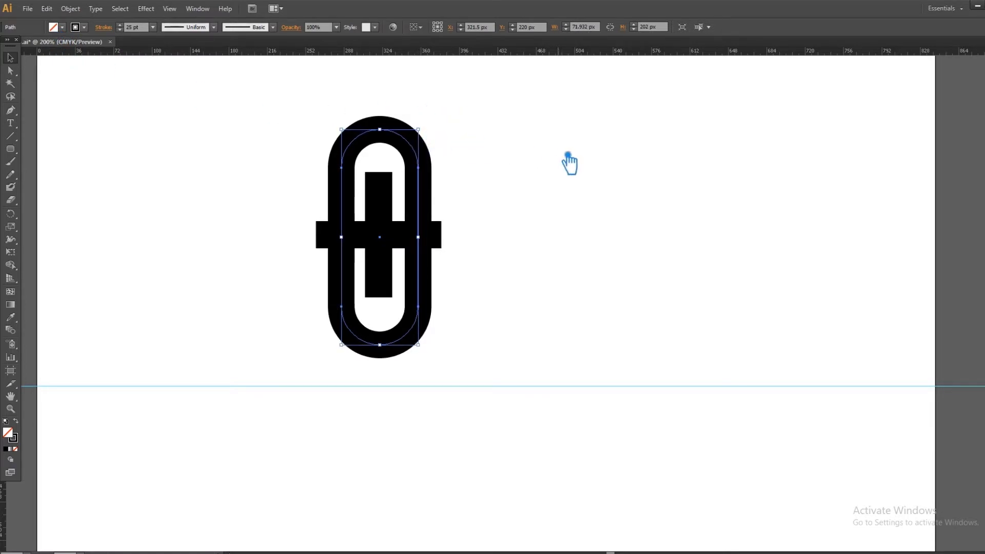
pyautogui.click(556, 231)
# Align the rounded outline and the grouped cross on their horizontal and vertical centres.
pyautogui.moveTo(502, 372); pyautogui.dragTo(245, 128)
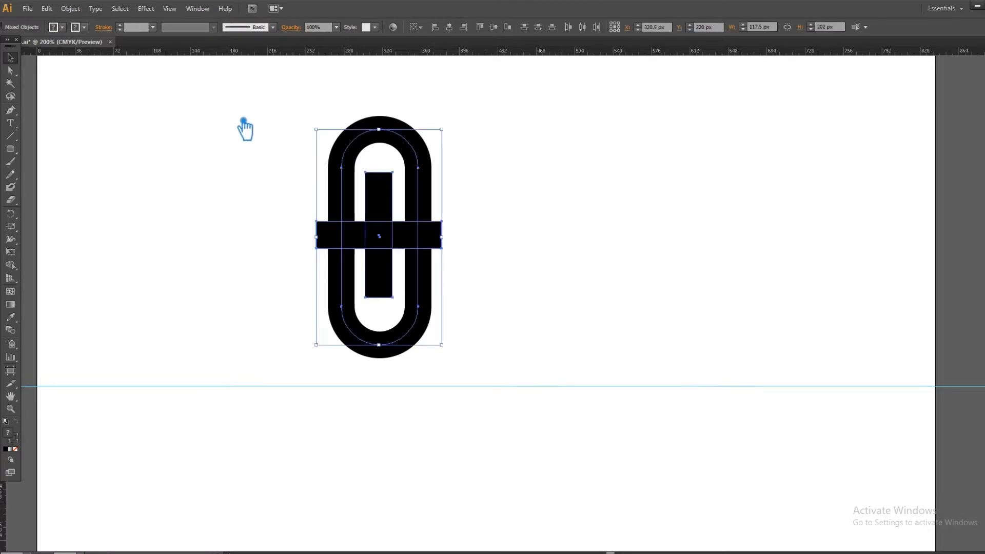
pyautogui.click(452, 28)
pyautogui.click(493, 27)
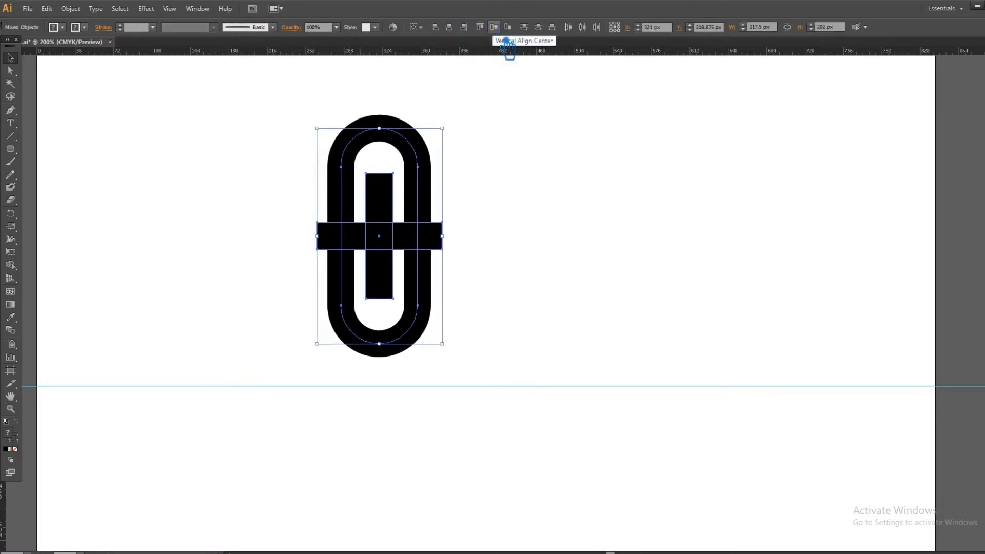
pyautogui.click(523, 242)
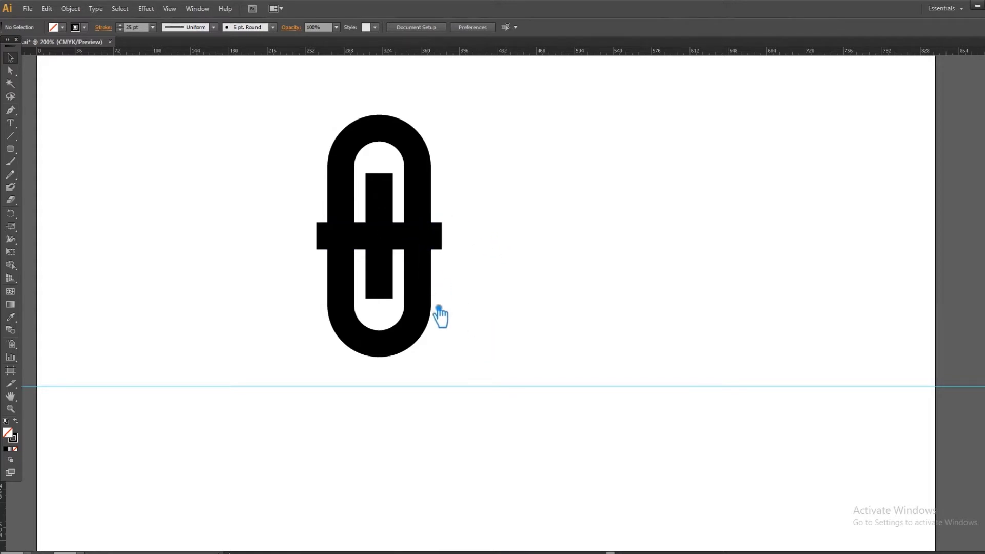
# Create a copy of the rounded outline rotated 90° about the same centre.
pyautogui.click(428, 293)
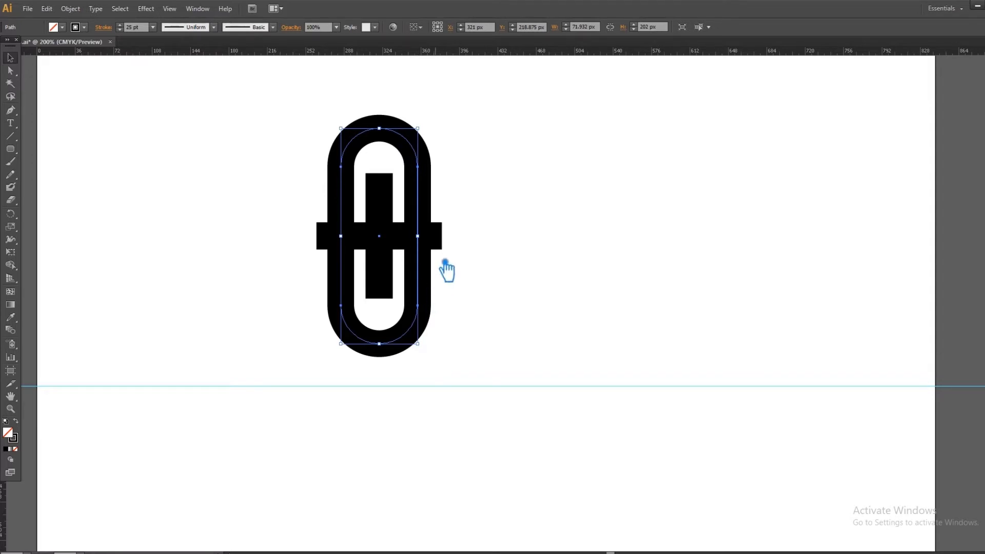
pyautogui.hotkey('ctrl', 'shift', 'b')
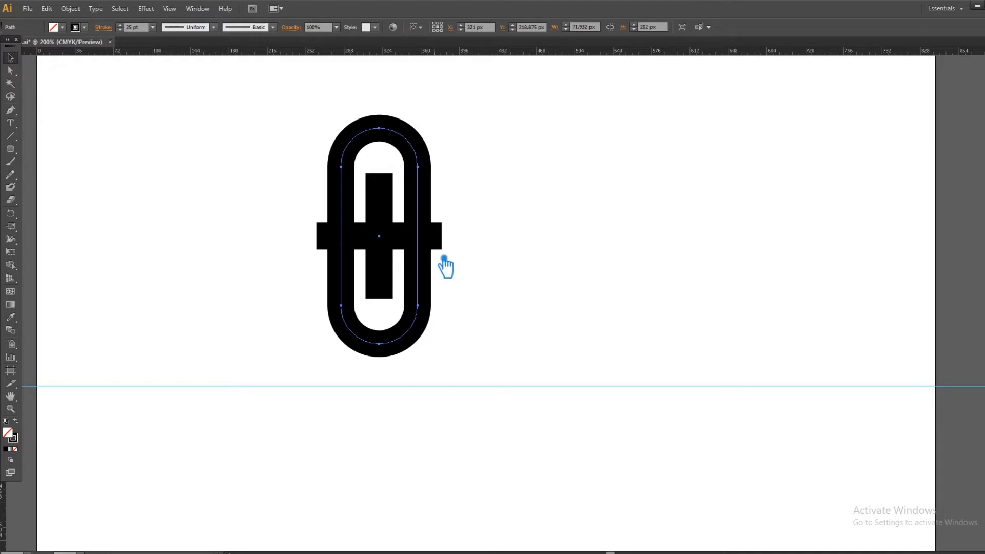
pyautogui.hotkey('ctrl', 'shift', 'b')
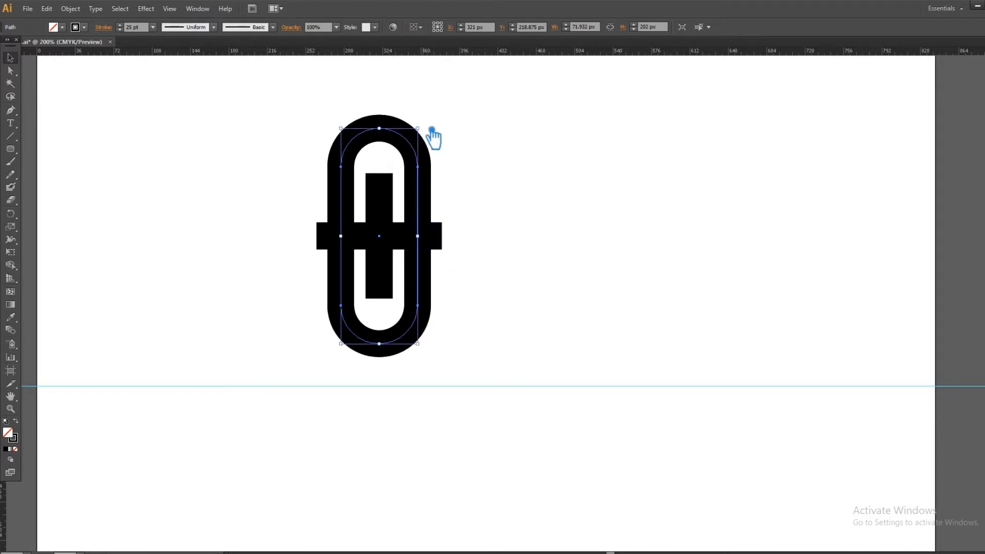
pyautogui.moveTo(430, 130); pyautogui.dragTo(492, 266)
pyautogui.click(589, 257)
# Expand the strokes of both rounded outlines into filled shapes.
pyautogui.moveTo(492, 315); pyautogui.dragTo(416, 277)
pyautogui.click(77, 9)
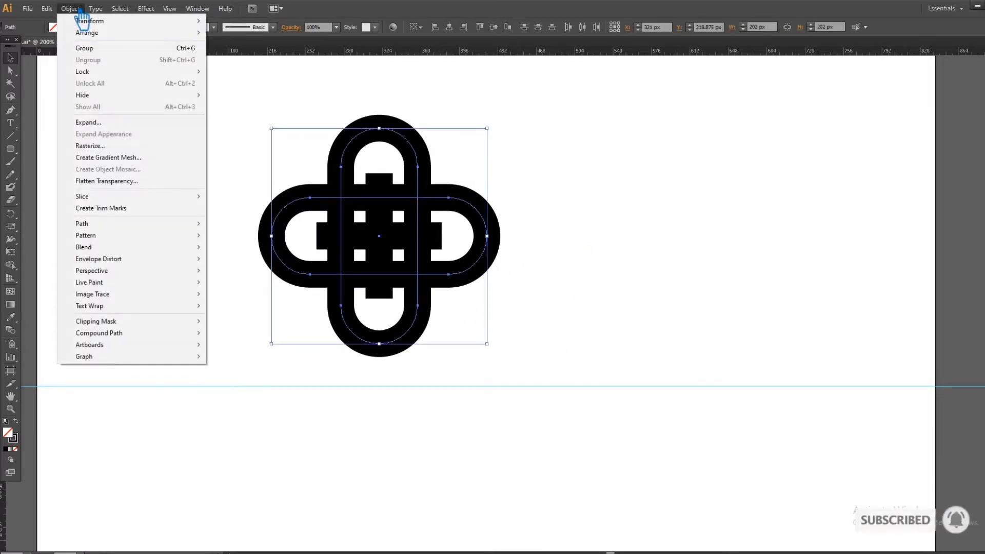
pyautogui.click(100, 123)
pyautogui.click(490, 341)
pyautogui.click(618, 328)
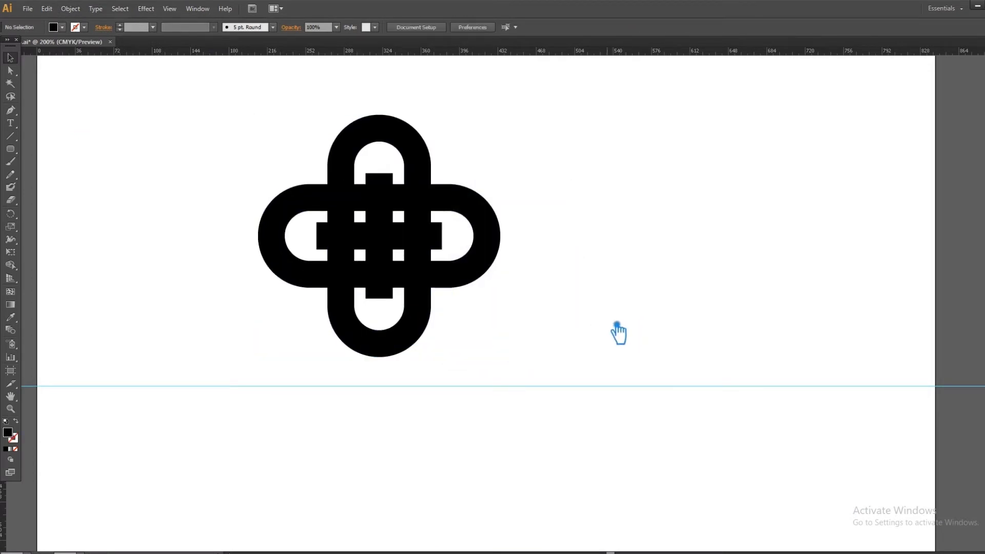
# Divide all the overlapping shapes with Pathfinder and ungroup the resulting pieces.
pyautogui.moveTo(568, 381); pyautogui.dragTo(240, 108)
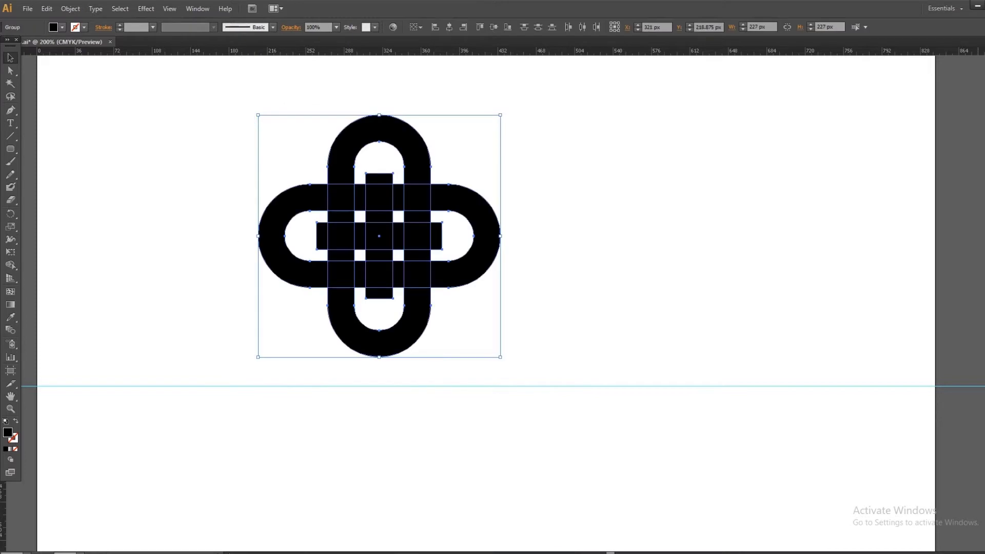
pyautogui.hotkey('ctrl', 'shift', 'F9')
pyautogui.click(896, 351)
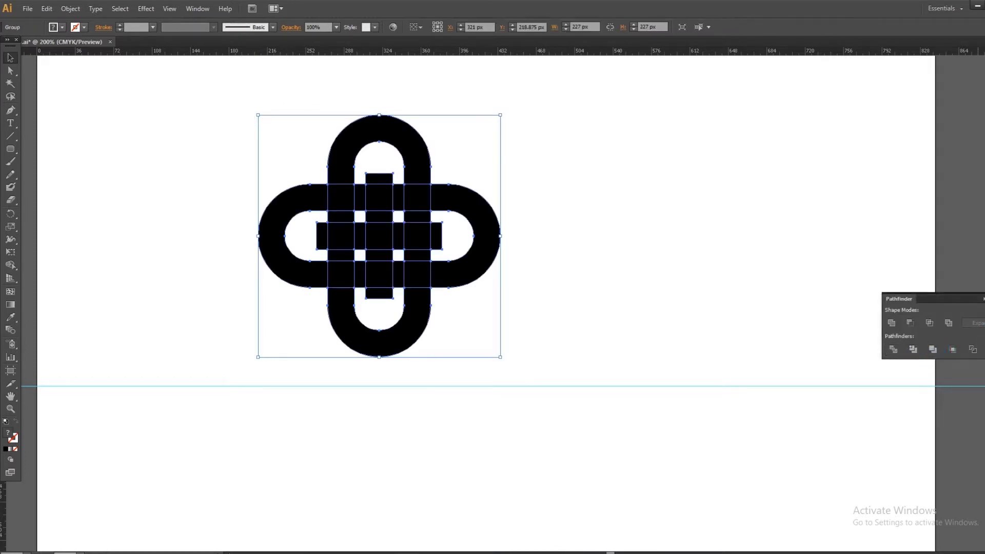
pyautogui.click(983, 295)
pyautogui.click(724, 296)
pyautogui.rightClick(442, 254)
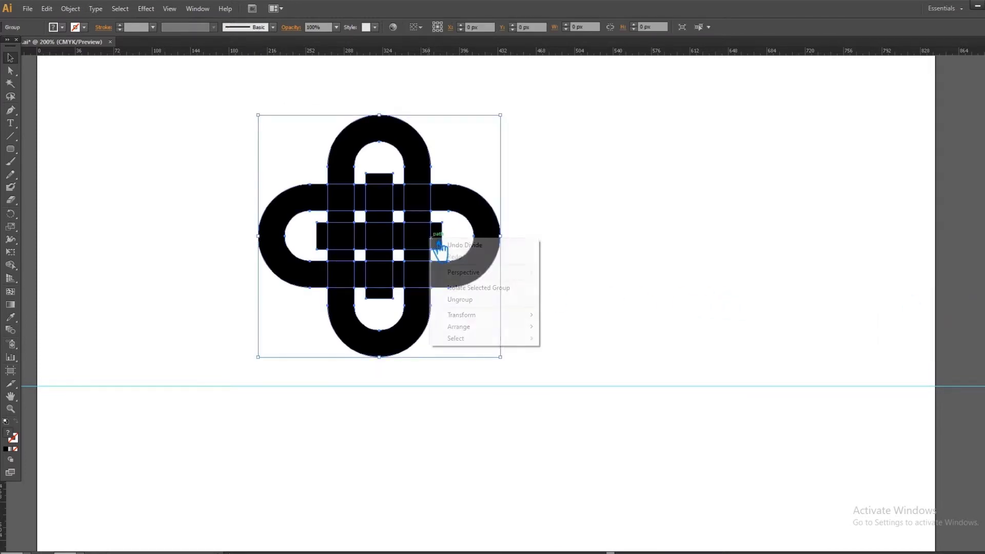
pyautogui.click(480, 298)
pyautogui.click(639, 268)
pyautogui.click(395, 241)
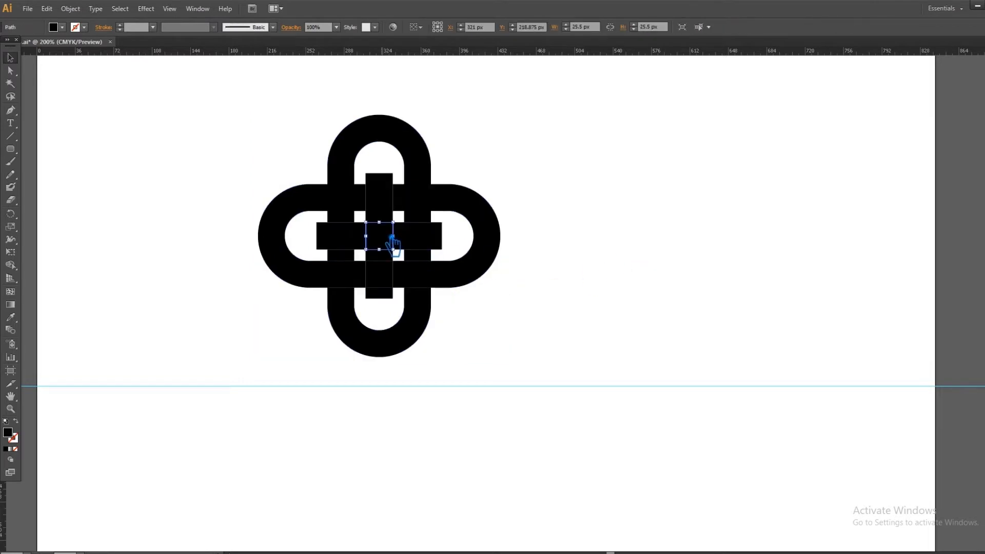
pyautogui.press('Delete')
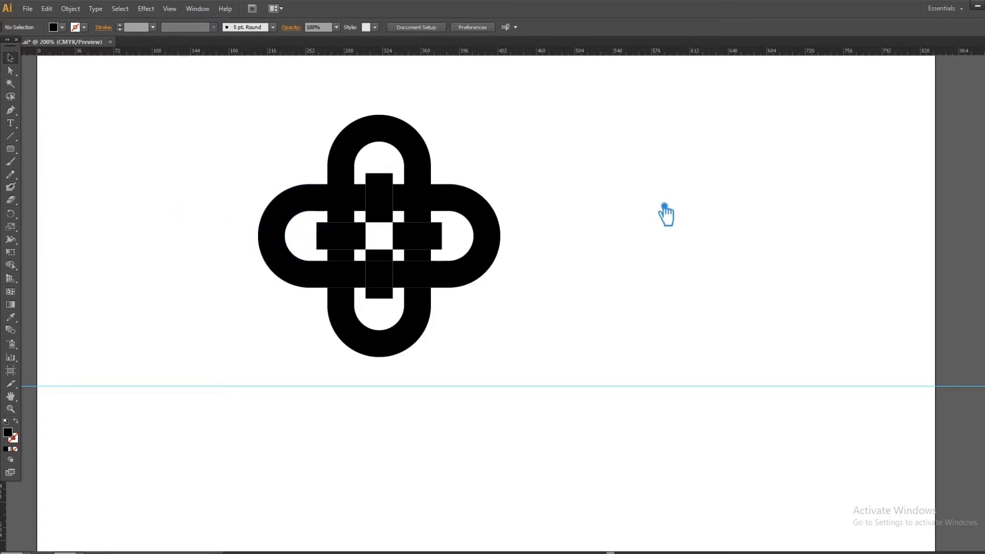
pyautogui.hotkey('ctrl', 'z')
# Group the pieces of the central vertical bar and place a copy beside the knot, at about X 160 px.
pyautogui.click(381, 294)
pyautogui.moveTo(379, 288); pyautogui.dragTo(389, 180)
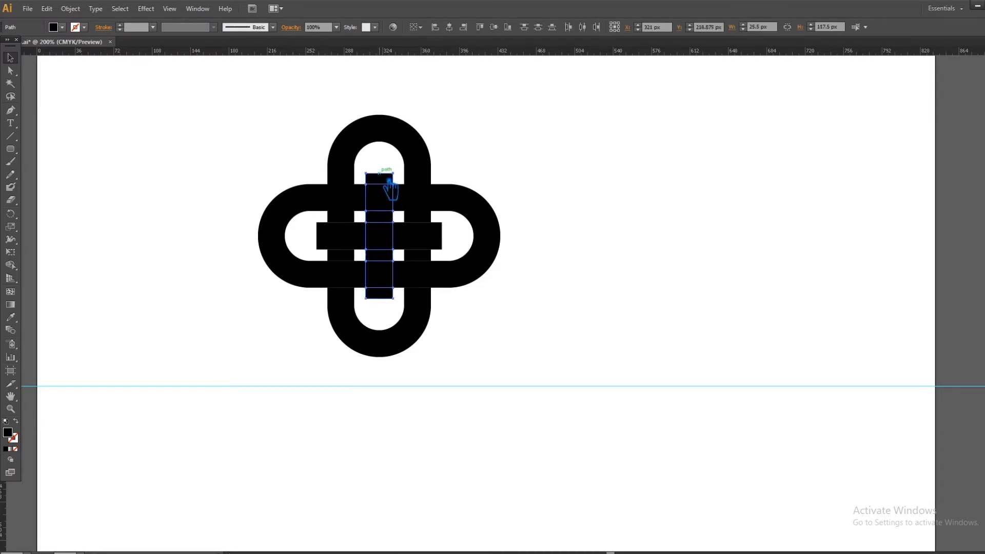
pyautogui.hotkey('ctrl', 'g')
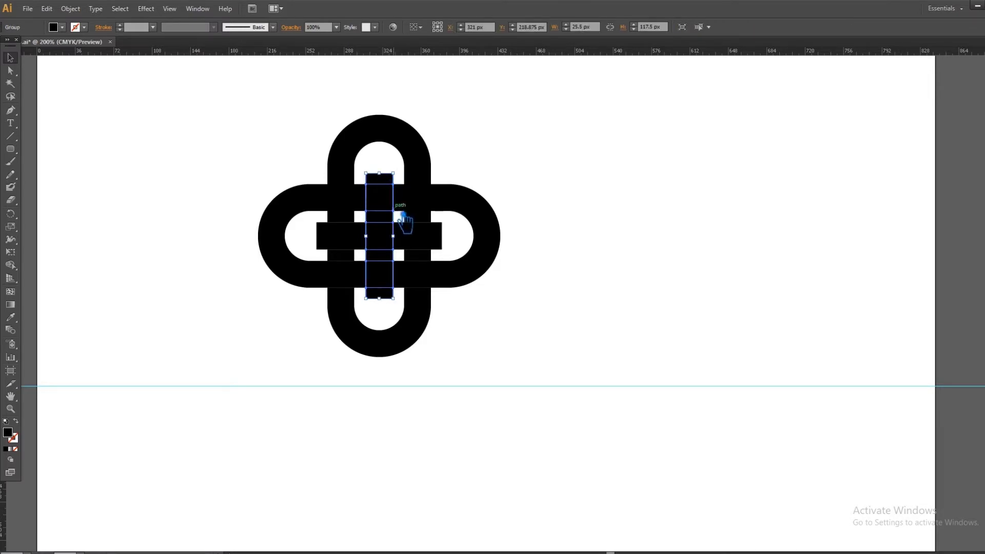
pyautogui.moveTo(391, 229); pyautogui.dragTo(221, 240)
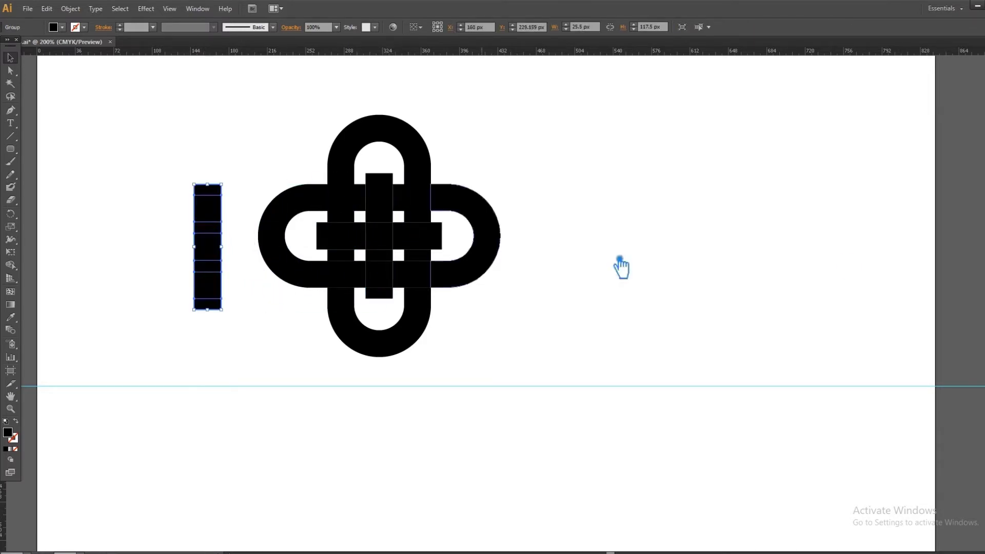
# Unite the copied bar's pieces into a single solid shape with Pathfinder.
pyautogui.hotkey('ctrl', 'shift', 'F9')
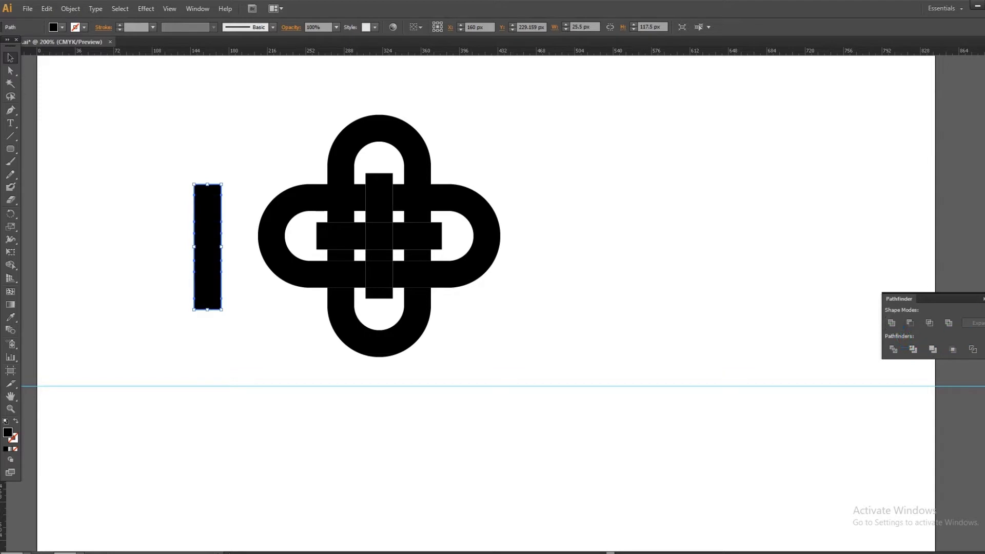
pyautogui.hotkey('ctrl', 'shift', 'F9')
pyautogui.click(633, 272)
# Ungroup the vertical bar inside the knot and delete the square where the two bars cross.
pyautogui.click(378, 254)
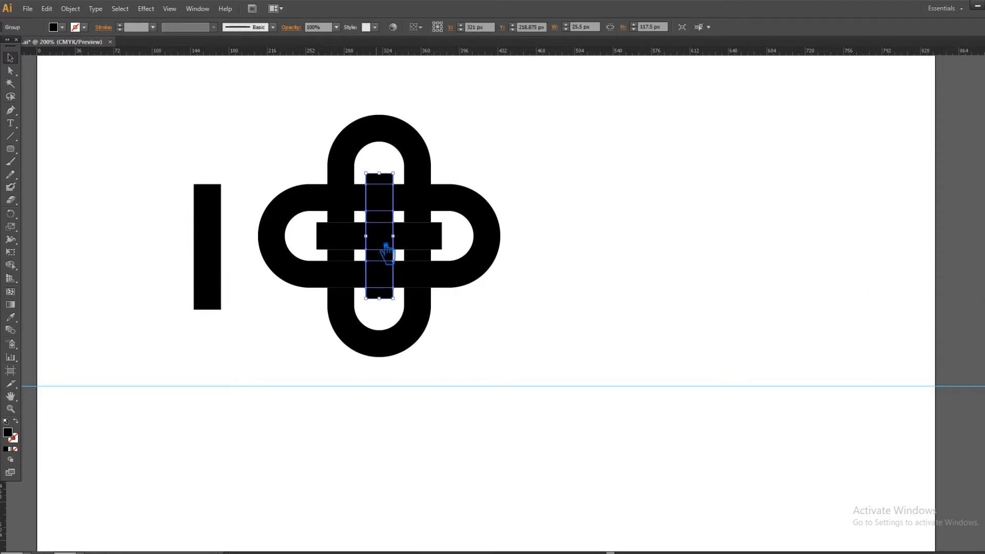
pyautogui.rightClick(377, 240)
pyautogui.click(407, 302)
pyautogui.click(392, 246)
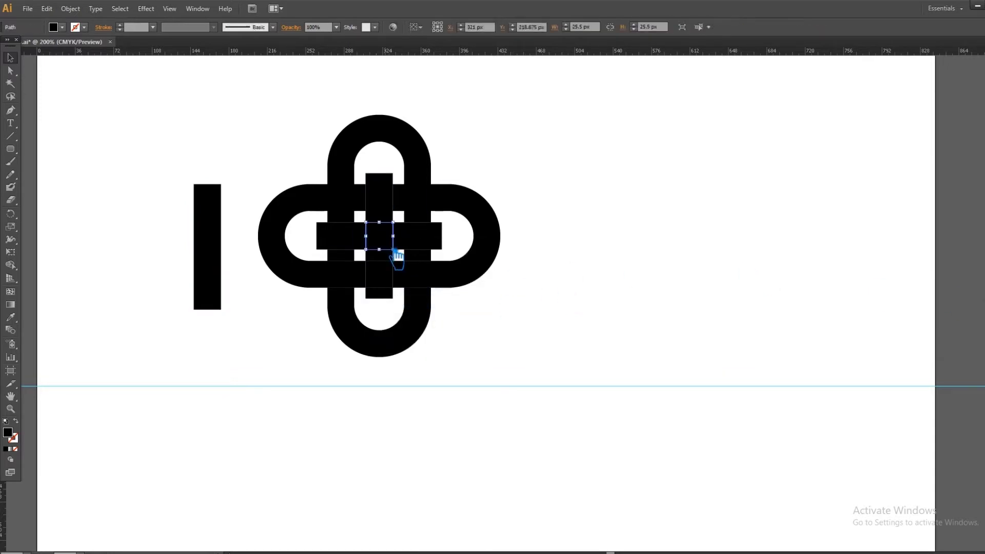
pyautogui.press('Delete')
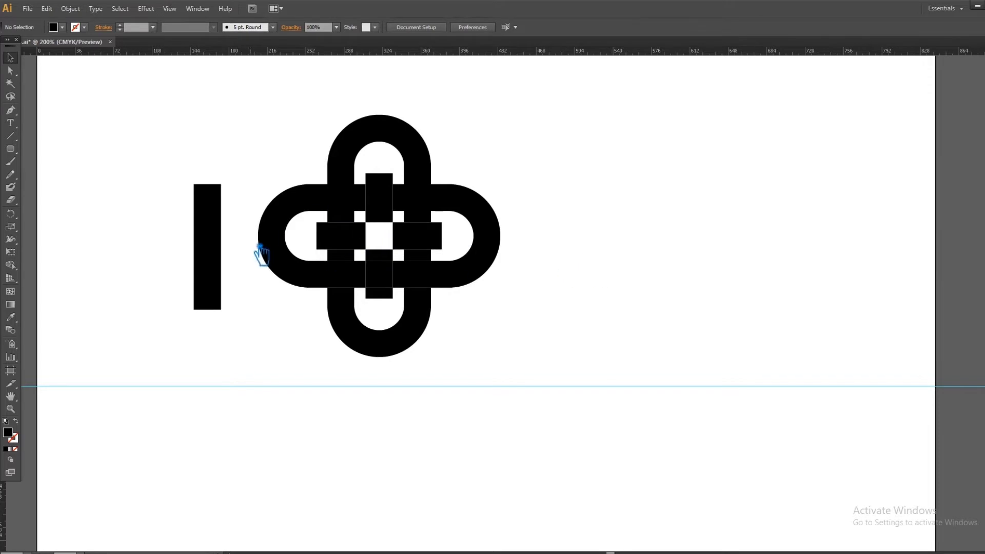
# Move the solid bar copy horizontally about 99.8 px so it touches the vertical loop's left outer edge.
pyautogui.click(212, 246)
pyautogui.click(167, 253)
pyautogui.click(218, 246)
pyautogui.moveTo(218, 246); pyautogui.dragTo(324, 246)
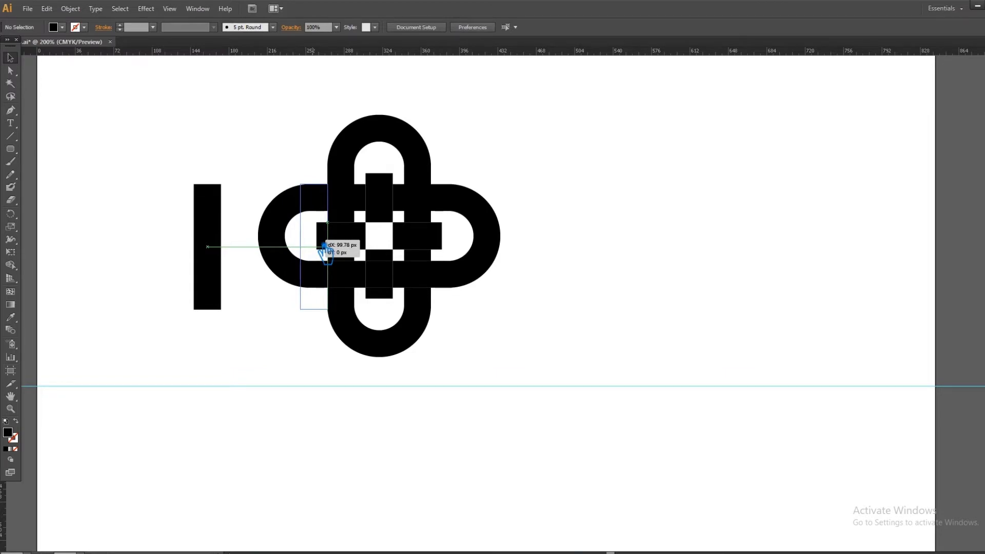
pyautogui.moveTo(323, 247); pyautogui.dragTo(324, 247)
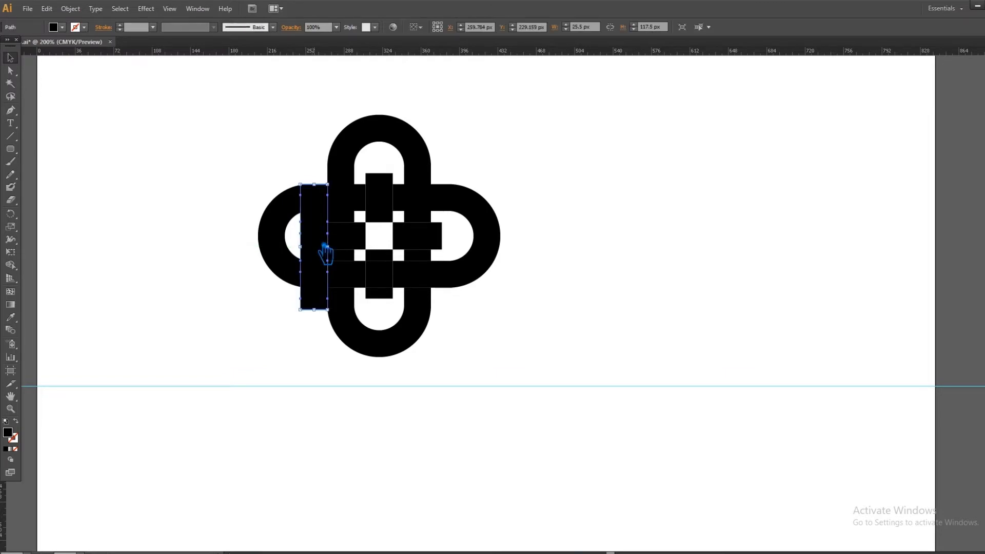
pyautogui.click(248, 259)
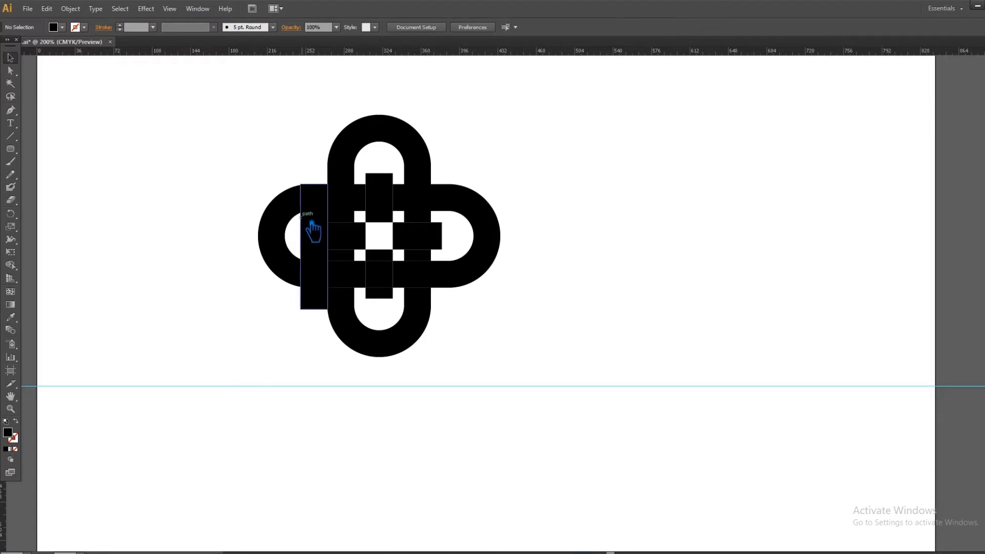
# Move the solid vertical bar copy away from the knot and delete it.
pyautogui.moveTo(322, 224); pyautogui.dragTo(158, 267)
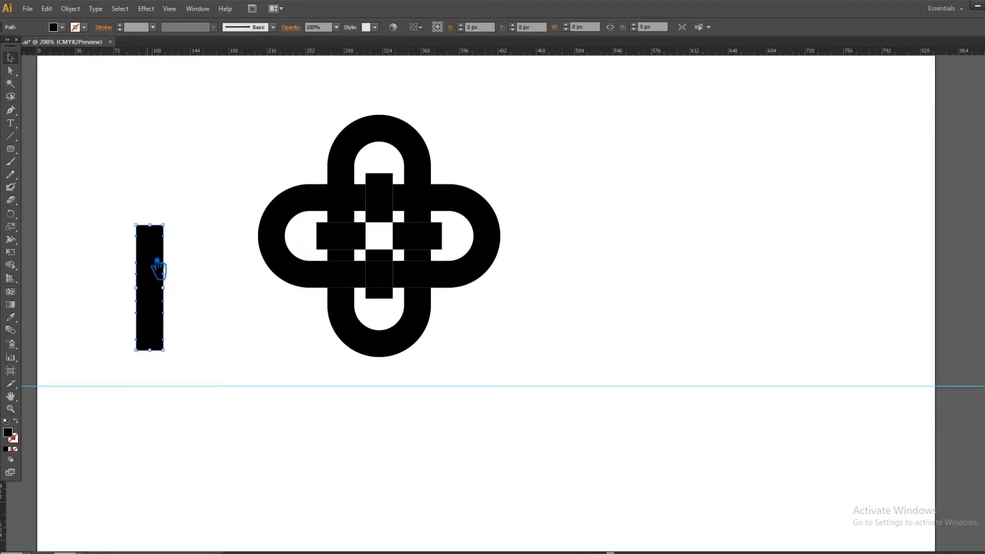
pyautogui.press('Delete')
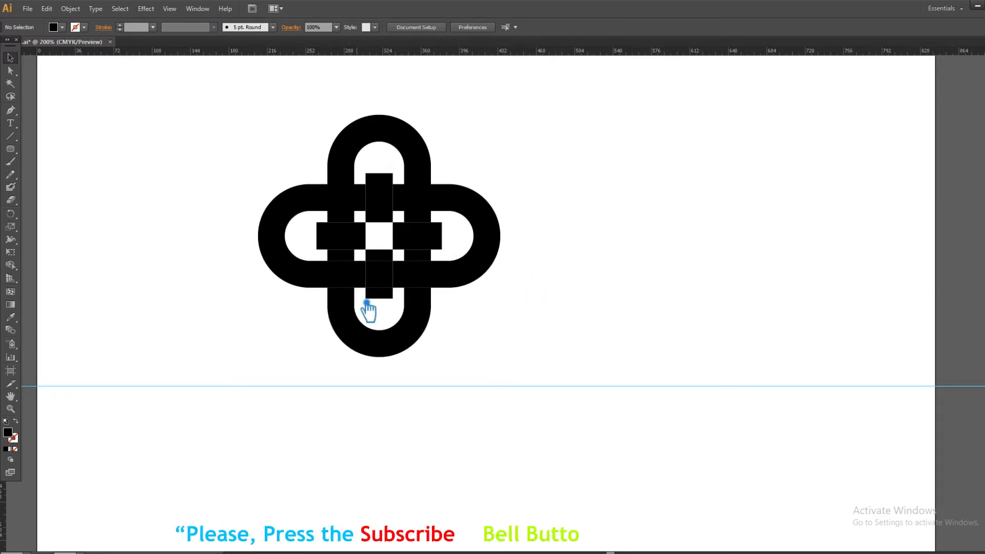
# Group the two horizontal-loop pieces just left of the central vertical bar and place a copy against the vertical loop's left outer edge, at about X 267 px.
pyautogui.click(361, 200)
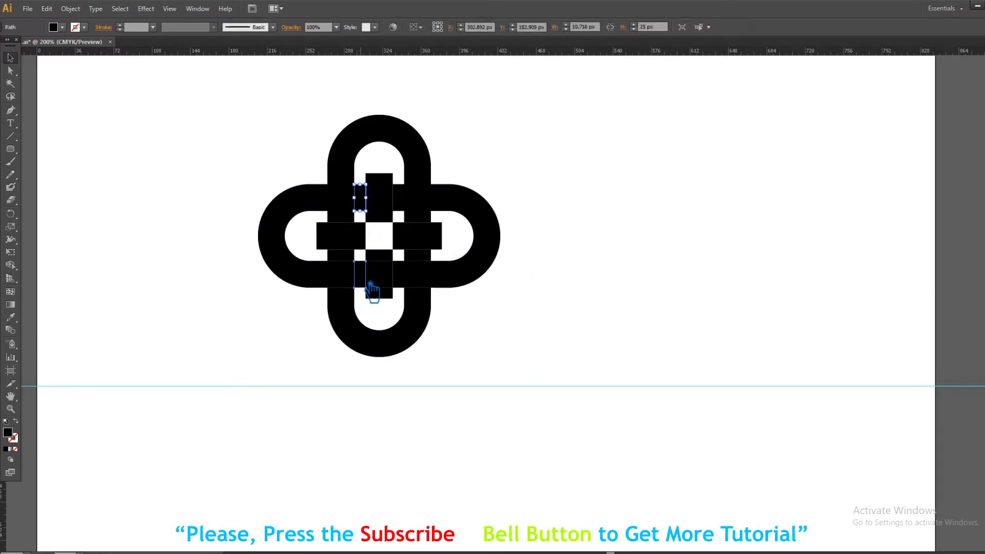
pyautogui.keyDown('shift'); pyautogui.click(370, 290); pyautogui.keyUp('shift')
pyautogui.hotkey('ctrl', 'g')
pyautogui.click(294, 176)
pyautogui.moveTo(364, 208); pyautogui.dragTo(334, 211)
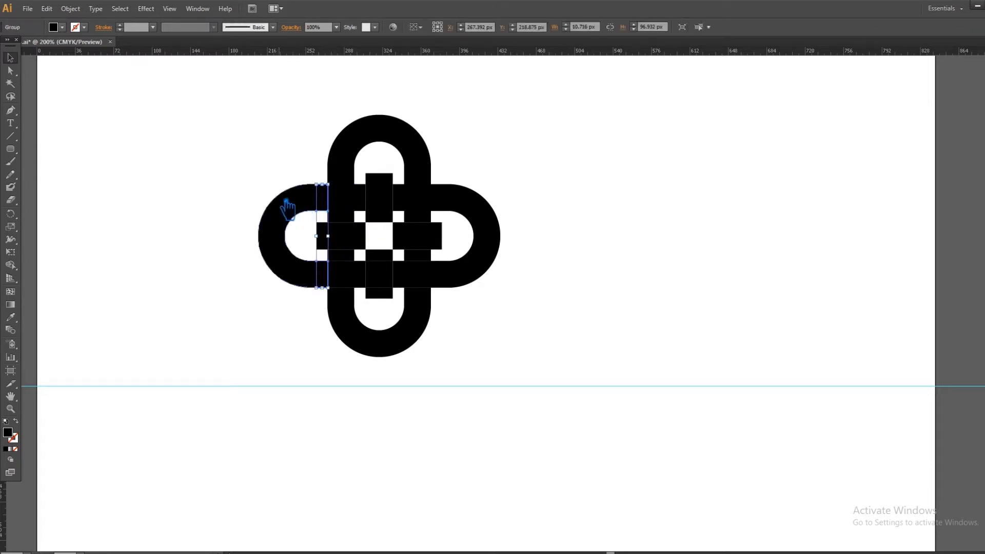
# Divide the copied pair of pieces together with the two rounded loops using Pathfinder.
pyautogui.moveTo(228, 150); pyautogui.dragTo(345, 308)
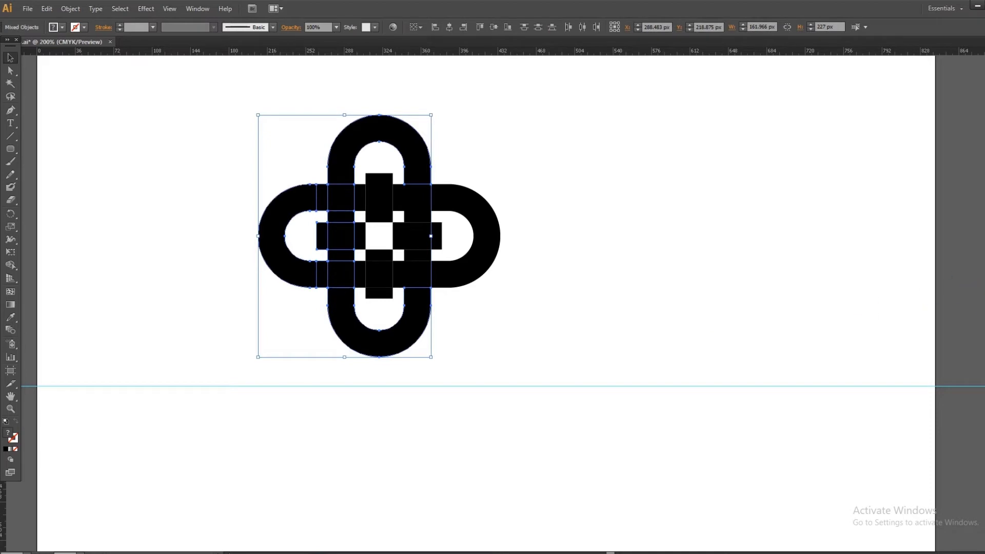
pyautogui.click(978, 308)
pyautogui.click(908, 351)
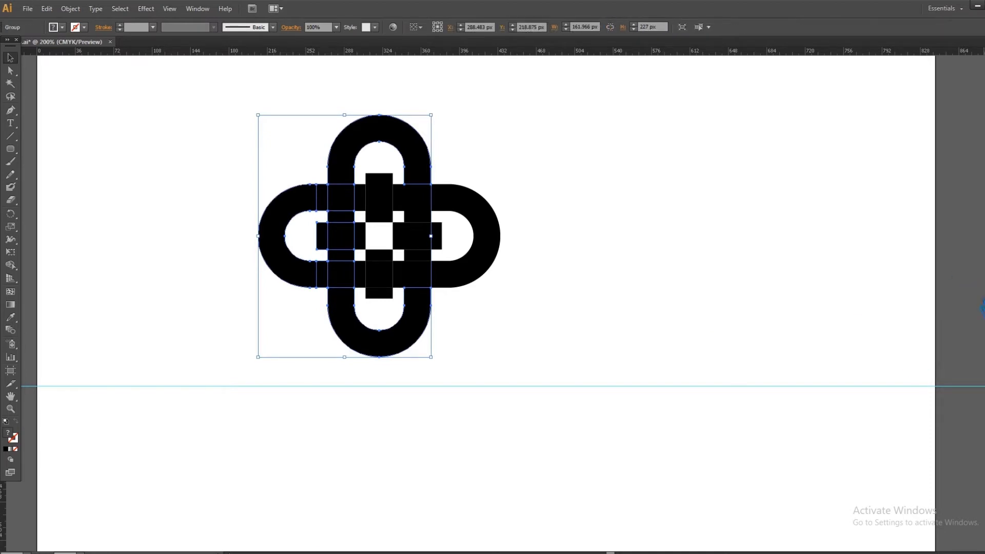
pyautogui.click(804, 296)
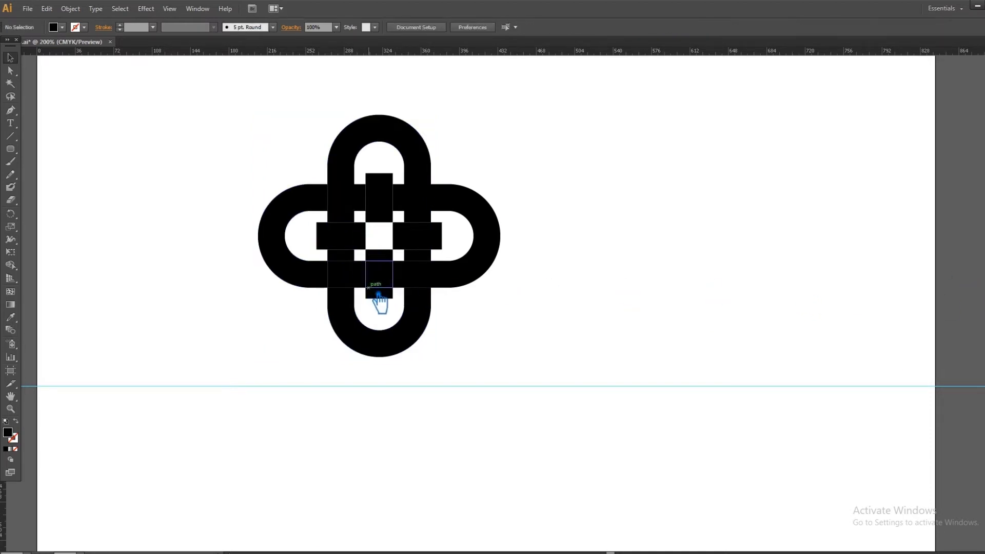
# Ungroup the divided loops and delete the upper-strand piece left of the vertical loop and the vertical loop's piece below the bar's left arm.
pyautogui.rightClick(319, 200)
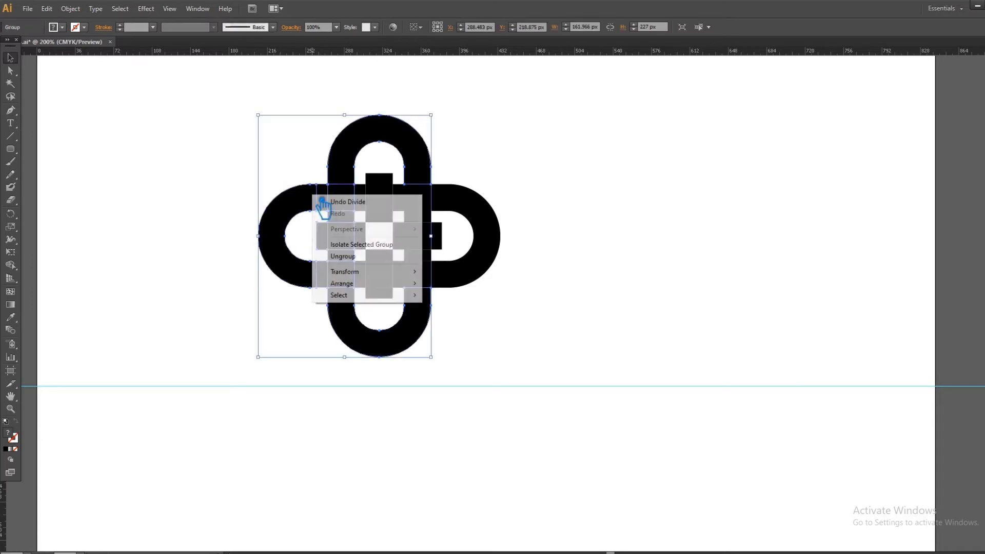
pyautogui.click(342, 256)
pyautogui.click(186, 239)
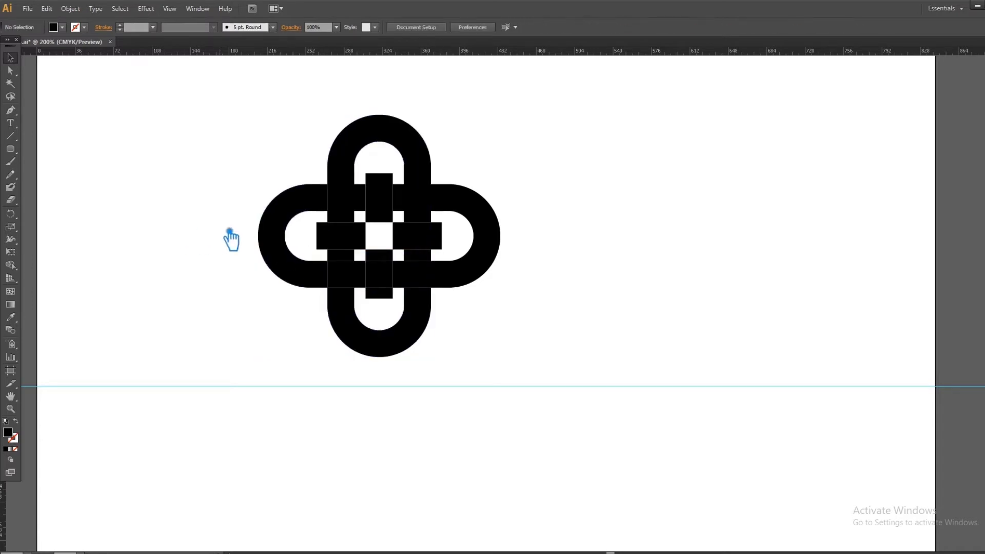
pyautogui.click(328, 204)
pyautogui.press('Delete')
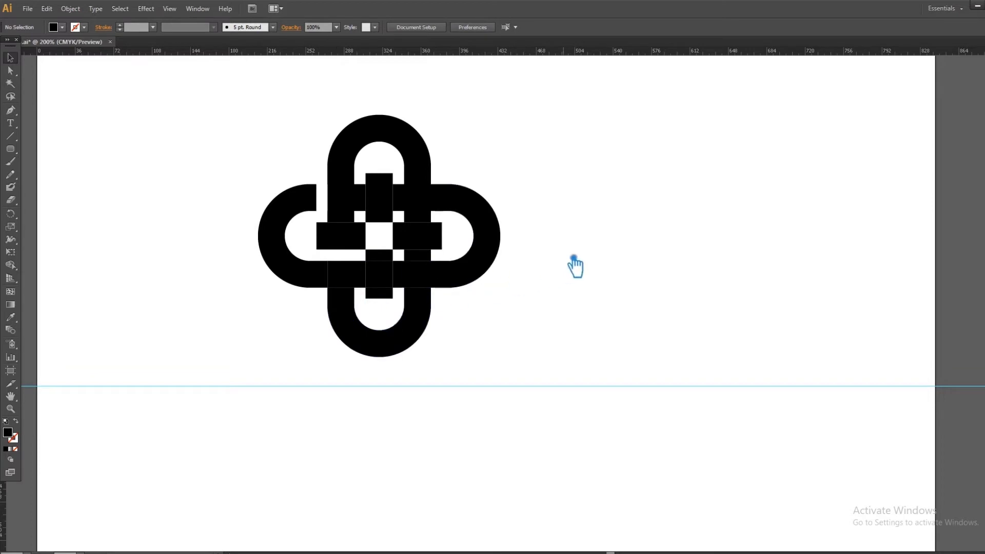
# Group the two vertical-loop pieces just above the horizontal bar and place a copy directly below the horizontal loop, at about Y 272 px.
pyautogui.click(425, 217)
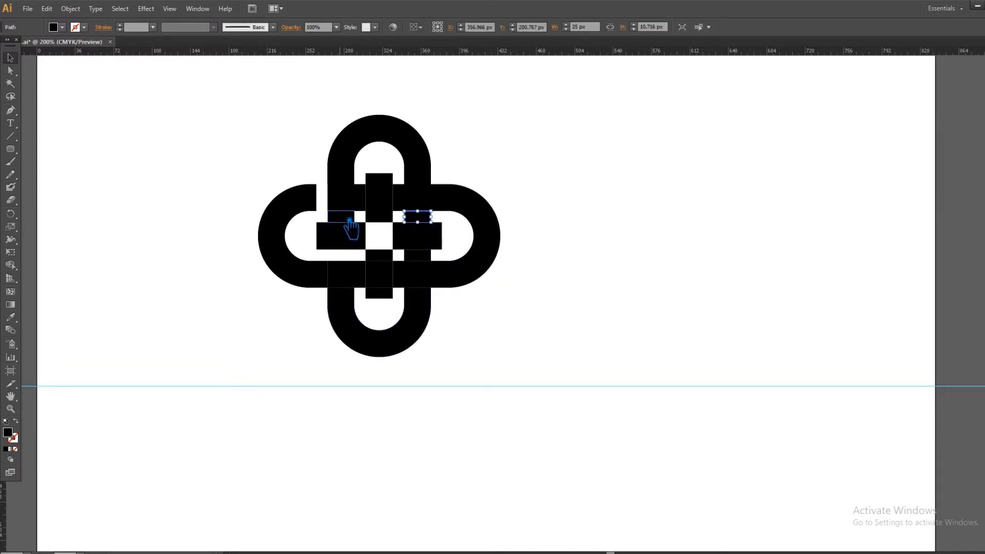
pyautogui.keyDown('shift'); pyautogui.click(350, 222); pyautogui.keyUp('shift')
pyautogui.hotkey('ctrl', 'g')
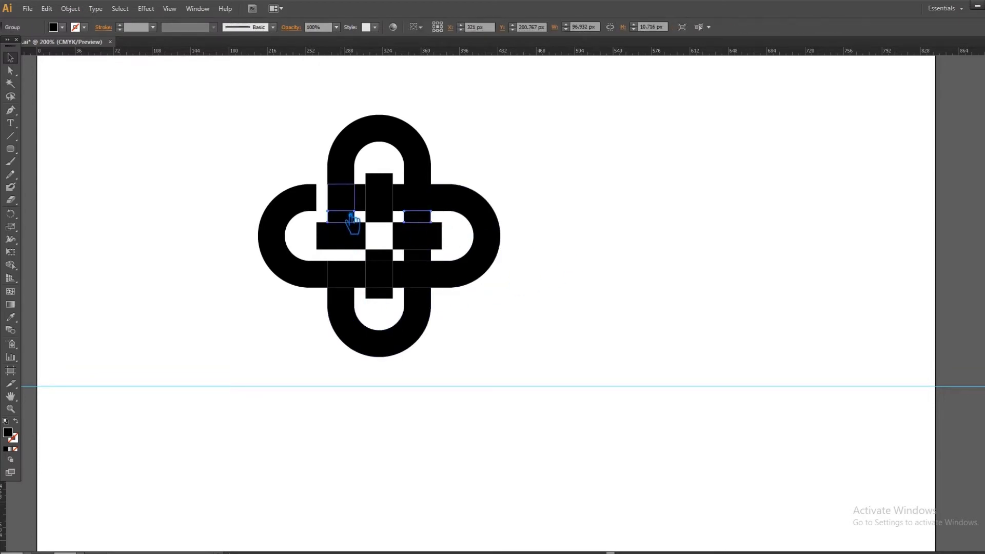
pyautogui.click(638, 213)
pyautogui.moveTo(417, 222); pyautogui.dragTo(418, 306)
pyautogui.click(534, 330)
# Divide the whole knot along the pieces copied below the horizontal loop.
pyautogui.moveTo(495, 354); pyautogui.dragTo(200, 141)
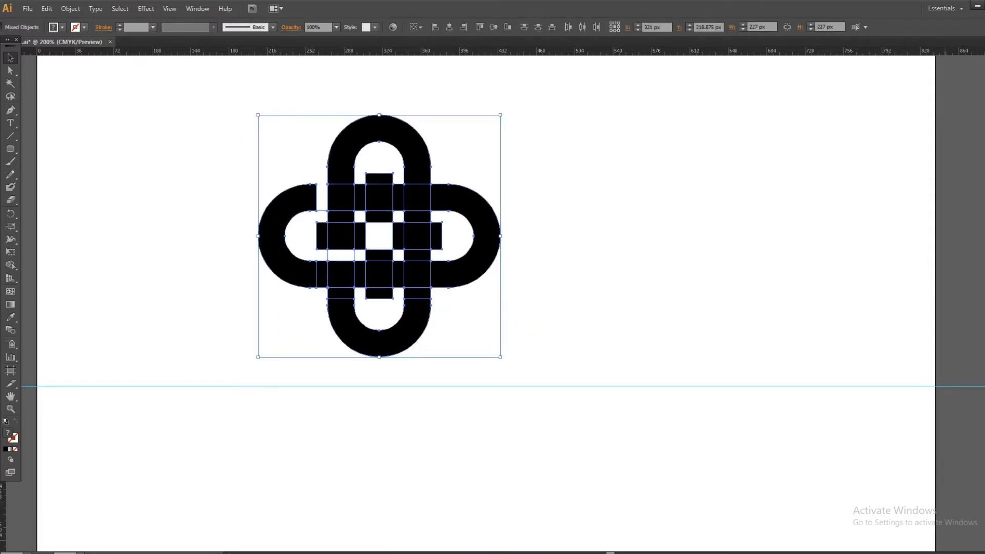
pyautogui.hotkey('ctrl', 'shift', 'F9')
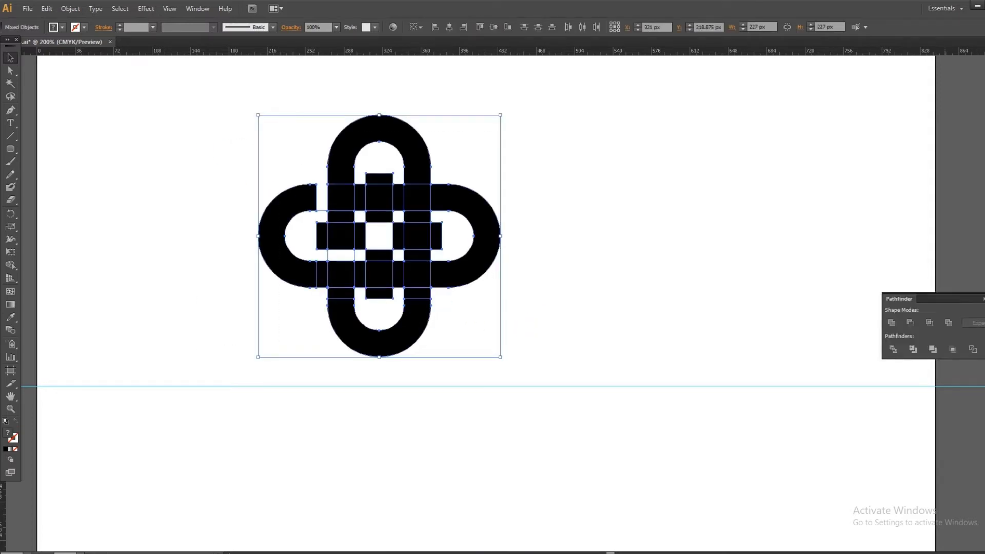
pyautogui.click(903, 352)
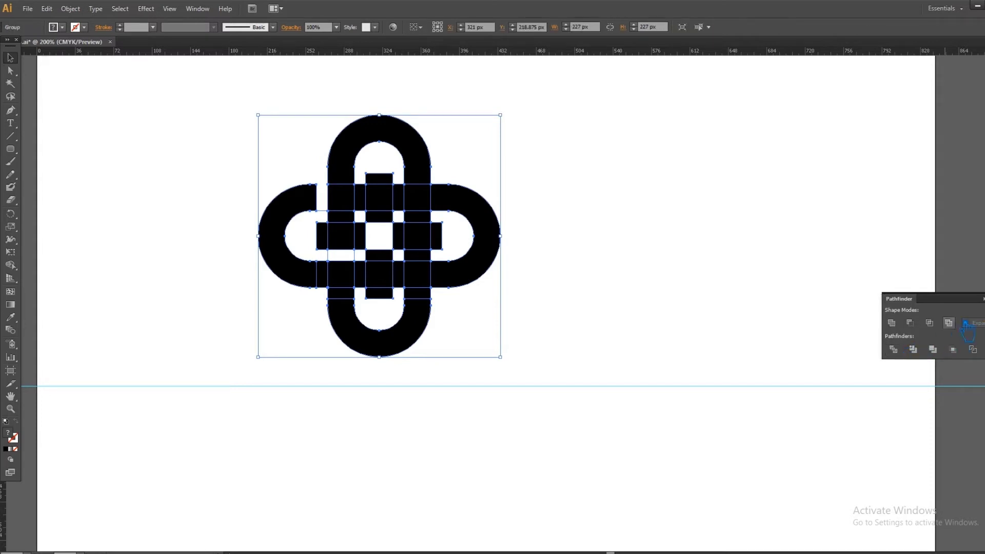
# Ungroup the divided knot and delete the vertical loop's left piece directly below the horizontal loop.
pyautogui.rightClick(426, 310)
pyautogui.click(459, 369)
pyautogui.click(518, 350)
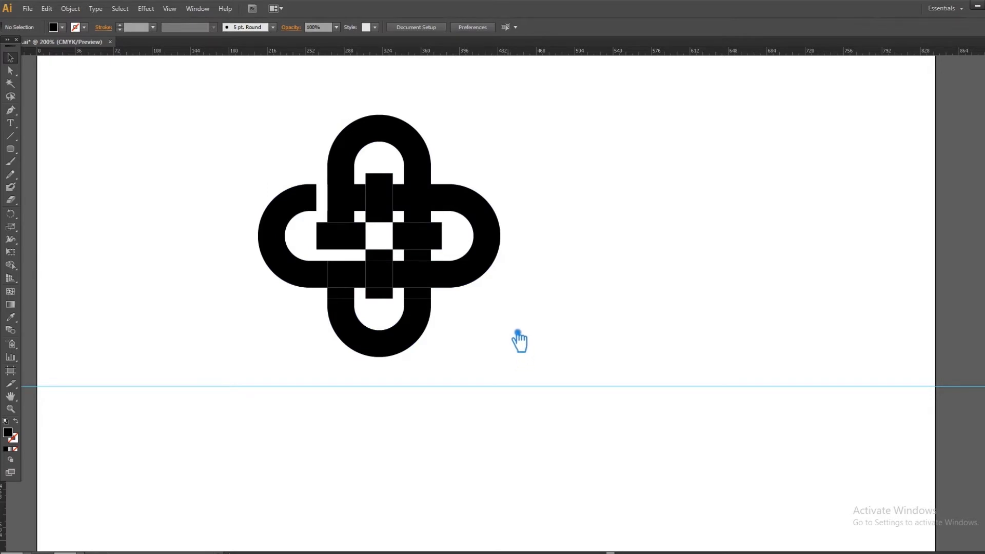
pyautogui.click(355, 296)
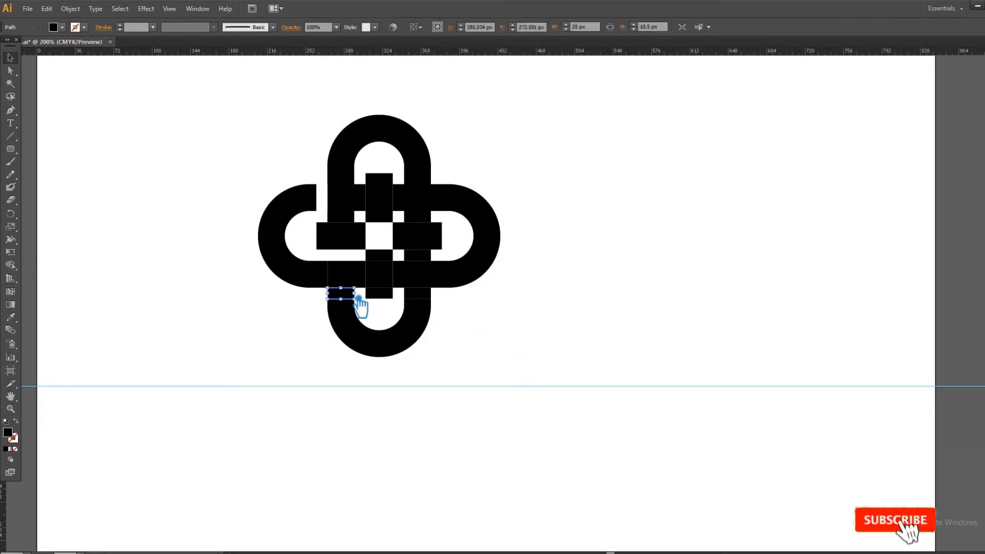
pyautogui.press('Delete')
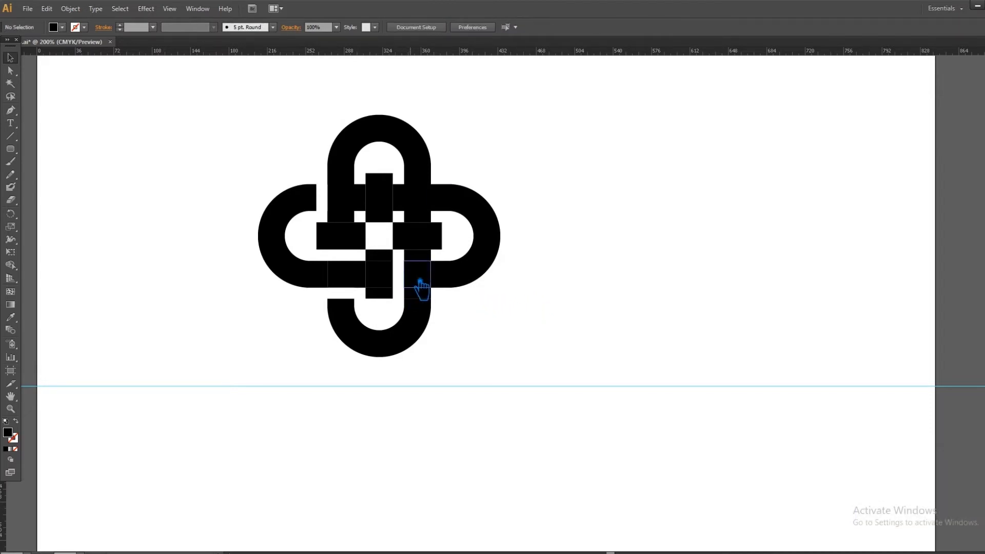
# Group the two horizontal-loop pieces just right of the central vertical bar and copy them 35.5 px to the right, against the vertical loop's outer edge.
pyautogui.click(447, 282)
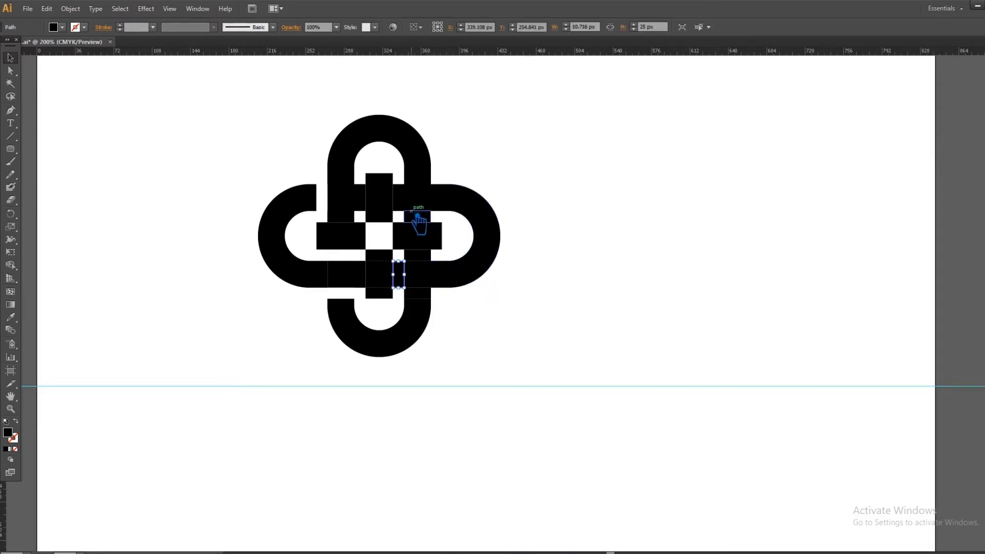
pyautogui.keyDown('shift'); pyautogui.click(407, 200); pyautogui.keyUp('shift')
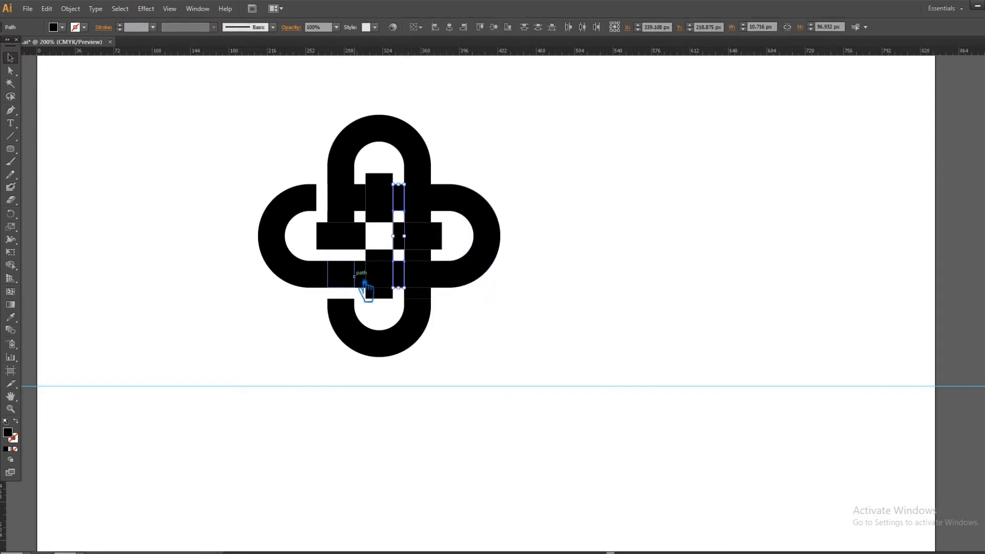
pyautogui.click(610, 296)
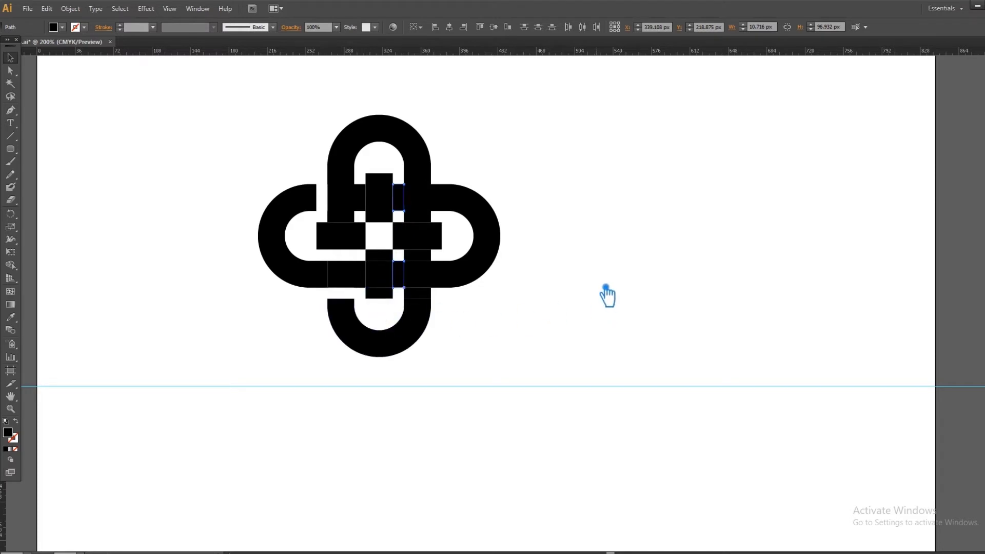
pyautogui.hotkey('ctrl', 'g')
pyautogui.click(610, 289)
pyautogui.moveTo(410, 213); pyautogui.dragTo(450, 214)
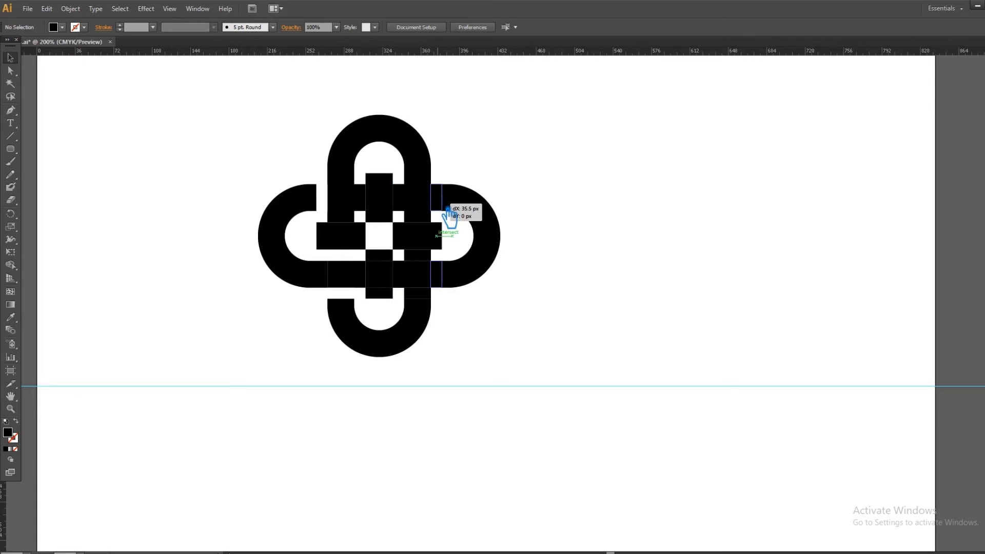
pyautogui.moveTo(448, 215); pyautogui.dragTo(450, 214)
# Divide the whole knot along the pieces copied beside the vertical loop's right edge and ungroup the result.
pyautogui.moveTo(534, 374); pyautogui.dragTo(224, 146)
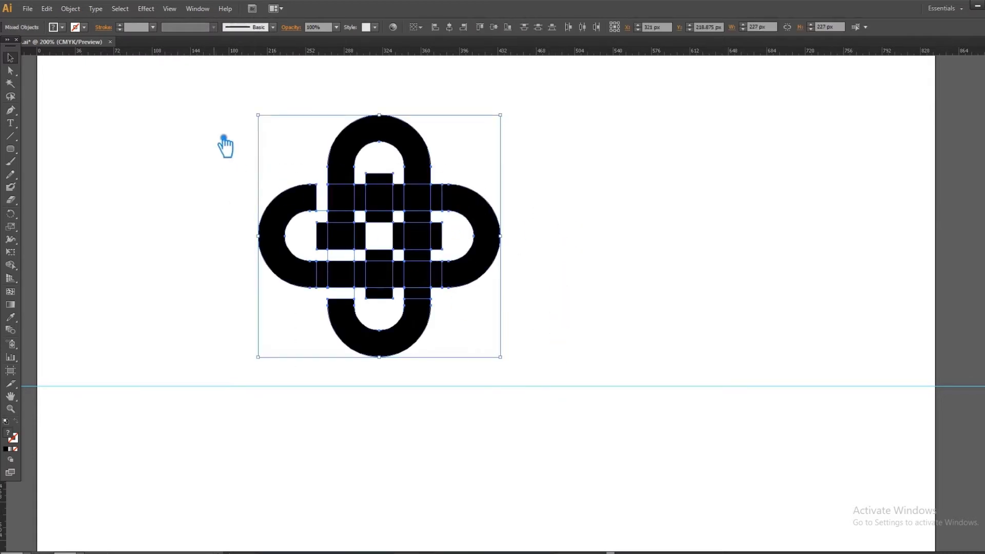
pyautogui.hotkey('ctrl', 'shift', 'F9')
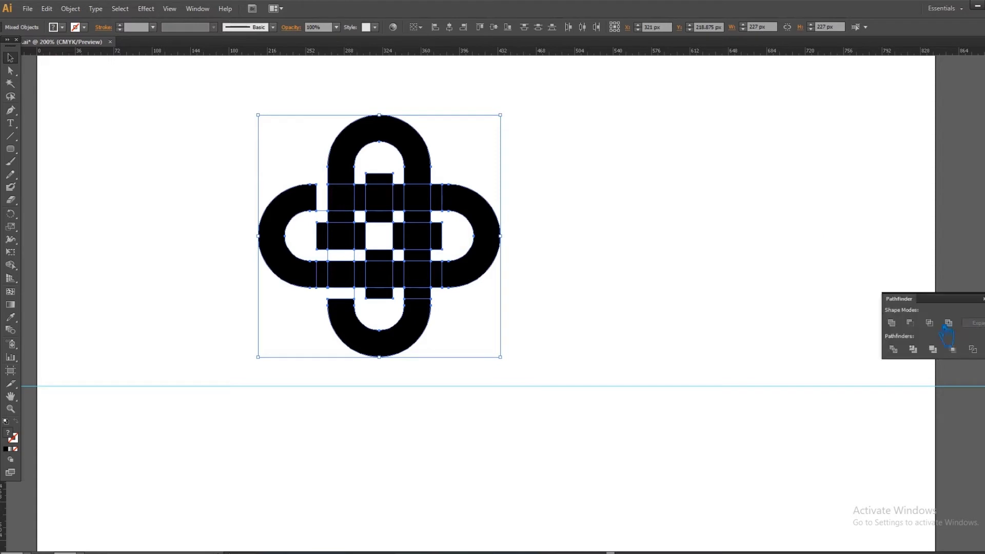
pyautogui.click(912, 349)
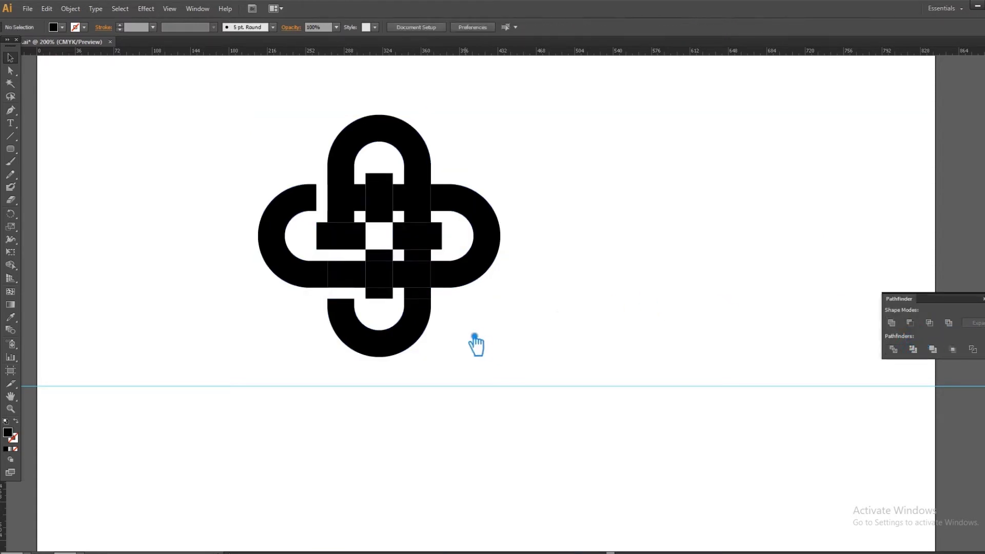
pyautogui.rightClick(444, 280)
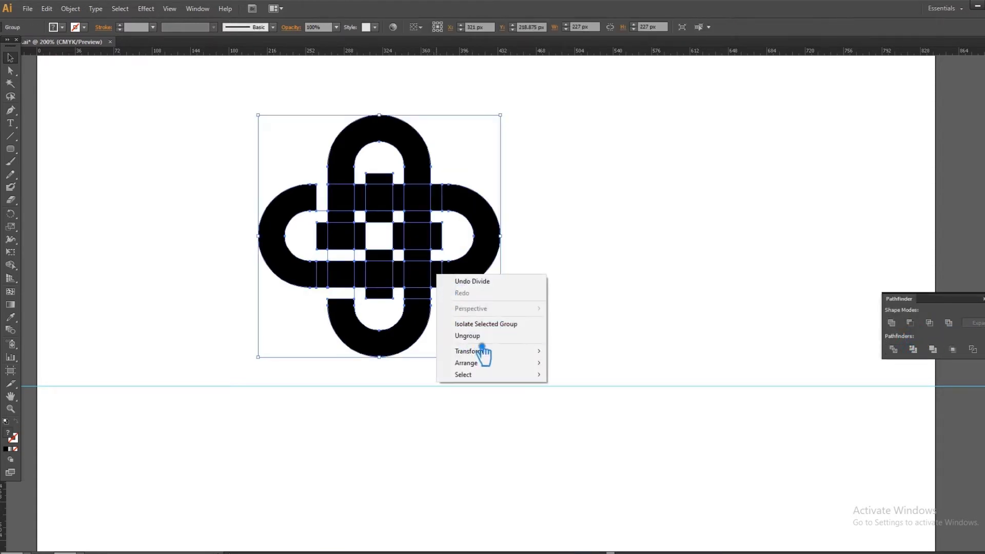
pyautogui.click(473, 336)
pyautogui.click(535, 295)
# Try deleting the lower-strand piece right of the vertical loop and the vertical loop's piece above the horizontal bar's right arm.
pyautogui.click(435, 275)
pyautogui.click(459, 291)
pyautogui.click(439, 276)
pyautogui.press('Delete')
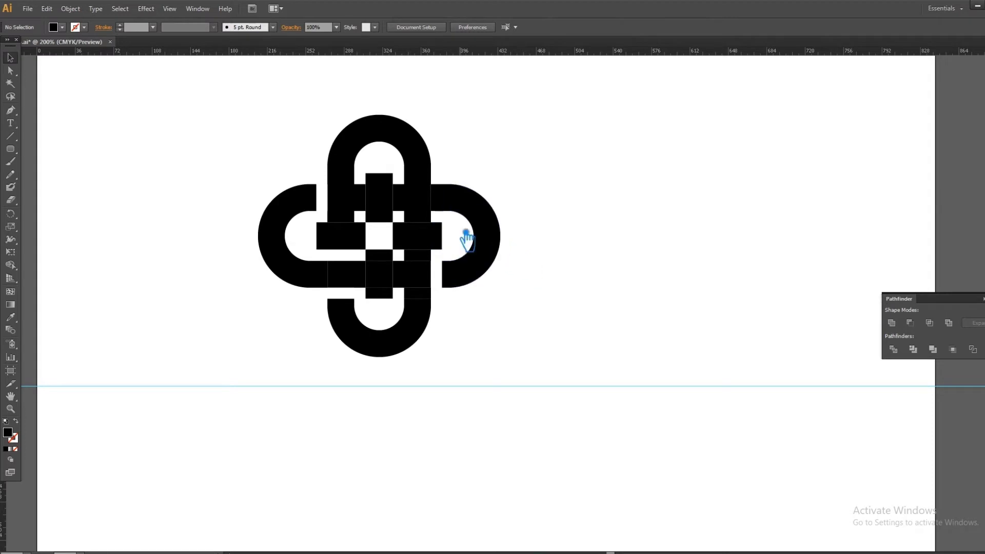
pyautogui.click(430, 220)
pyautogui.press('Delete')
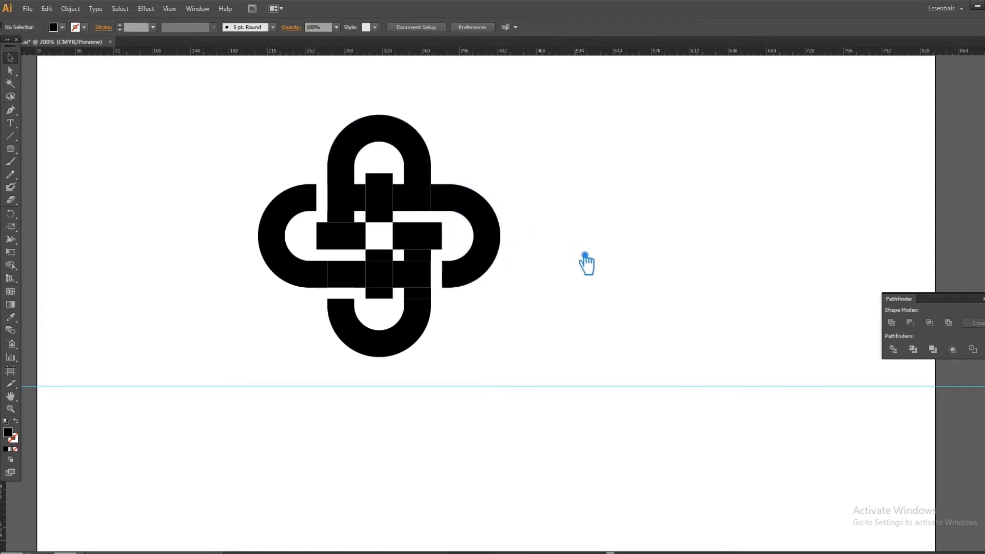
# Undo the last deletions on the right side of the knot and clear the selection.
pyautogui.click(417, 256)
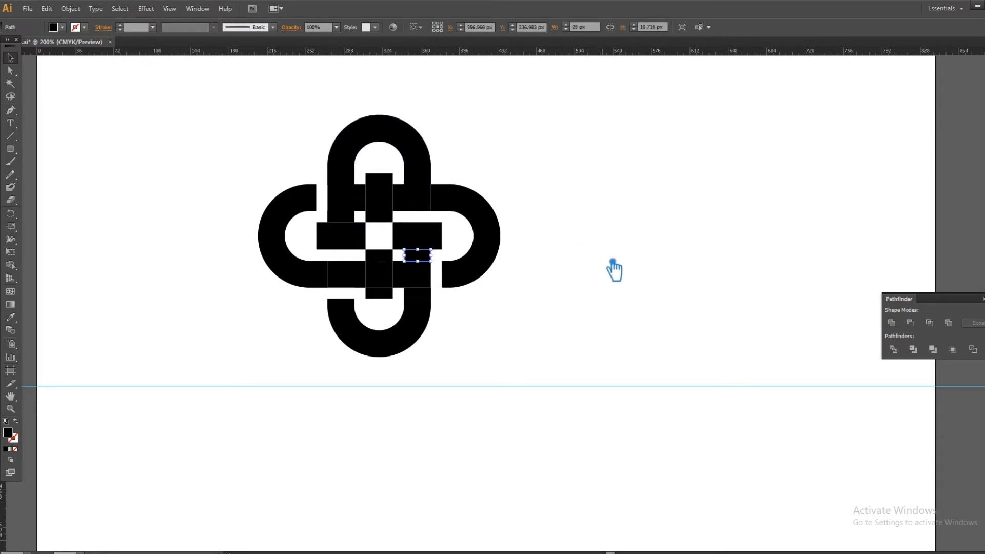
pyautogui.hotkey('ctrl', 'z')
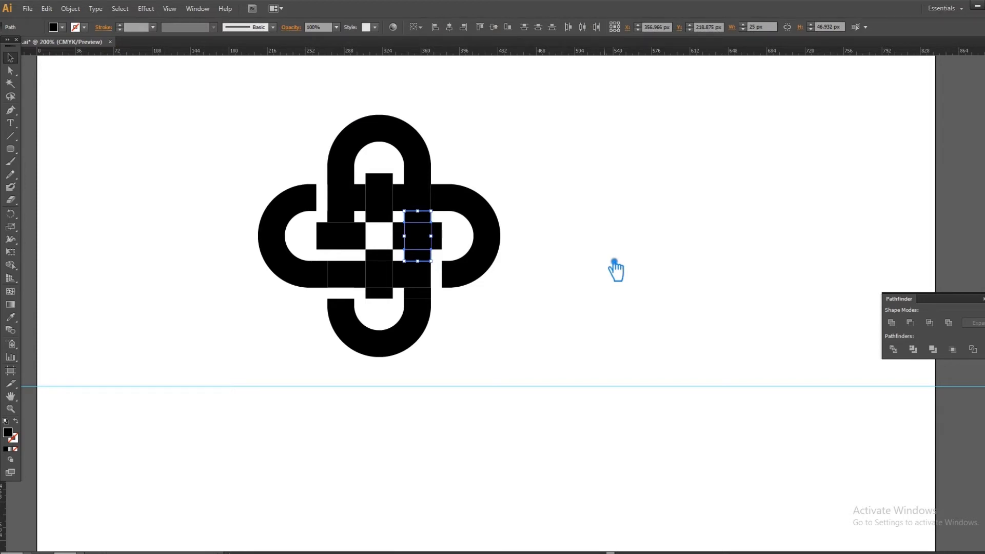
pyautogui.click(624, 267)
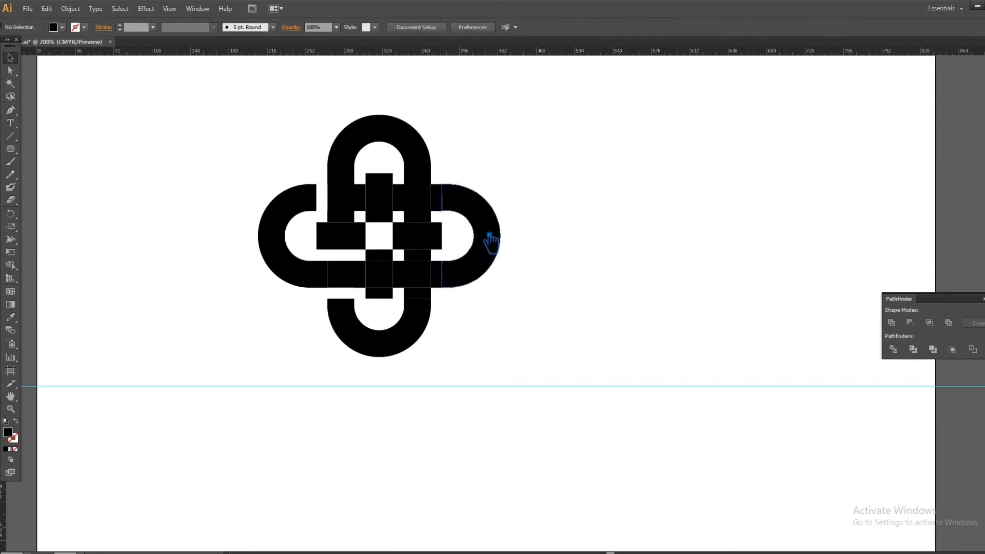
# Group the two horizontal-loop pieces touching the vertical loop's right edge and place a copy rotated 90° directly above the horizontal loop.
pyautogui.click(441, 204)
pyautogui.keyDown('shift'); pyautogui.click(445, 279); pyautogui.keyUp('shift')
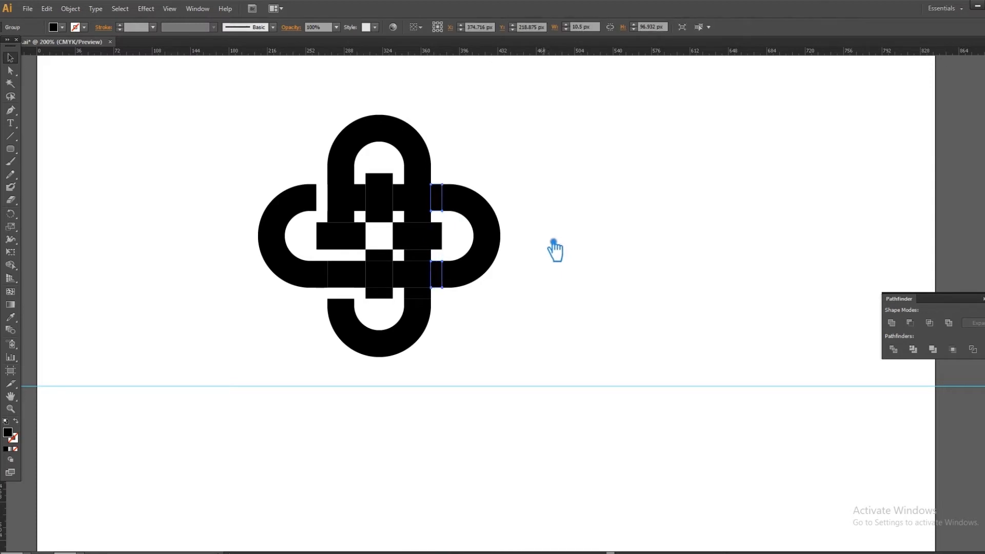
pyautogui.hotkey('ctrl', 'g')
pyautogui.hotkey('ctrl', 'shift', 'g')
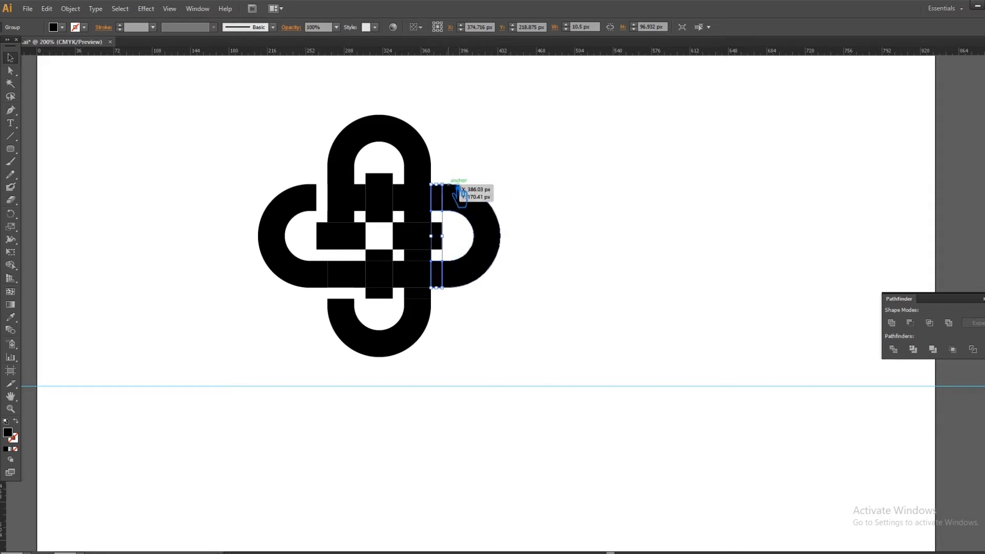
pyautogui.moveTo(454, 183); pyautogui.dragTo(424, 189)
pyautogui.click(567, 251)
pyautogui.click(584, 341)
# Divide the whole knot along the pieces placed above the horizontal loop and dismiss the Pathfinder options.
pyautogui.moveTo(563, 380); pyautogui.dragTo(214, 122)
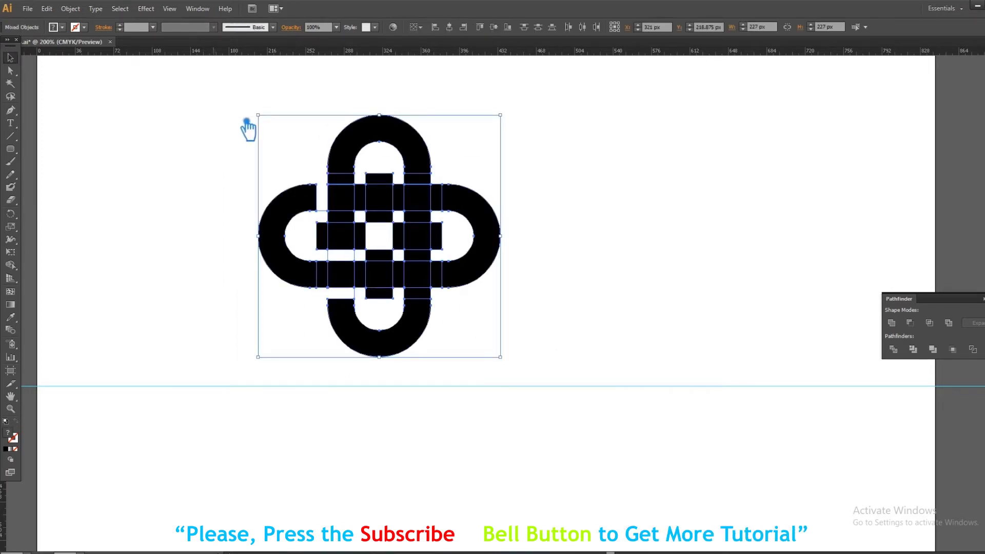
pyautogui.click(894, 349)
pyautogui.click(901, 287)
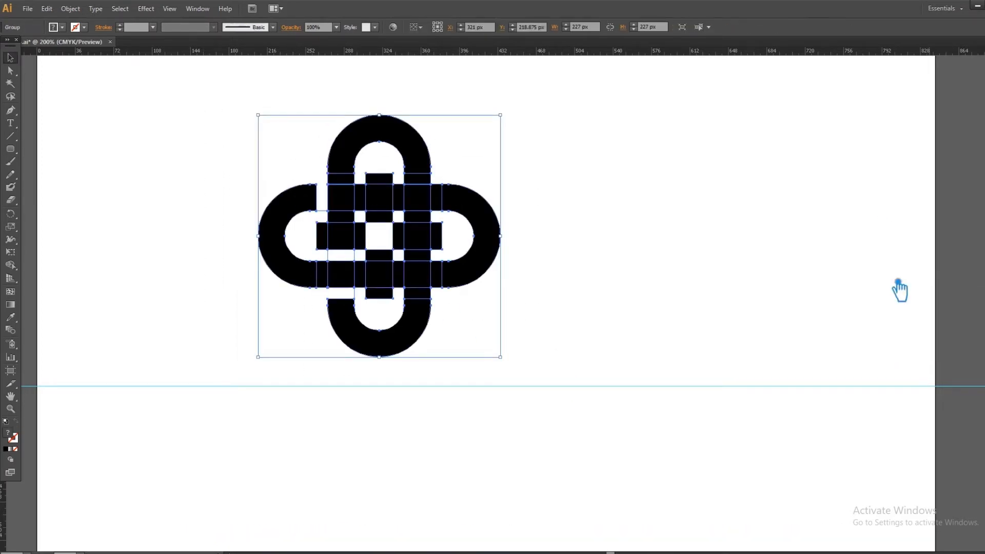
# Ungroup the divided knot and delete the unfilled piece inside the left loop.
pyautogui.rightClick(360, 196)
pyautogui.click(394, 252)
pyautogui.click(681, 229)
pyautogui.click(331, 218)
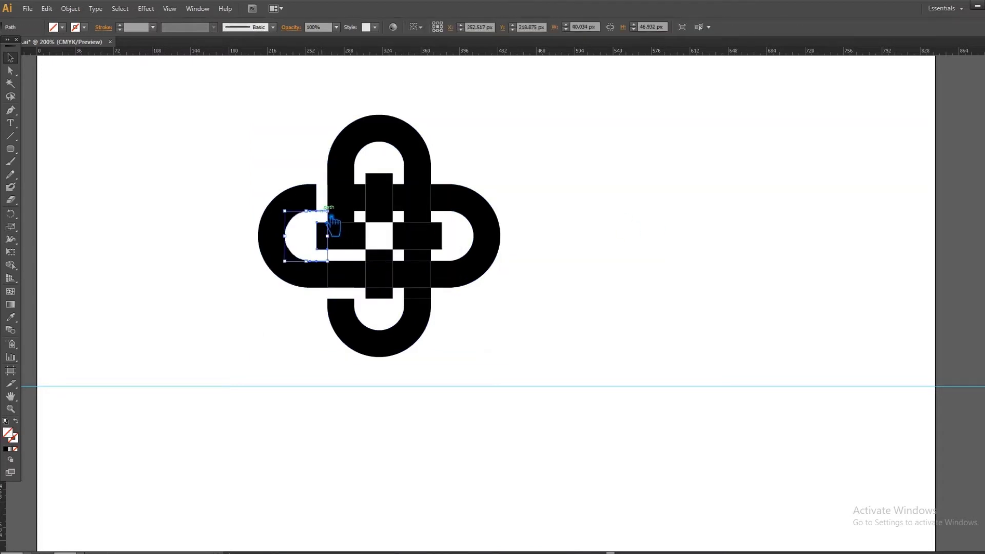
pyautogui.press('Delete')
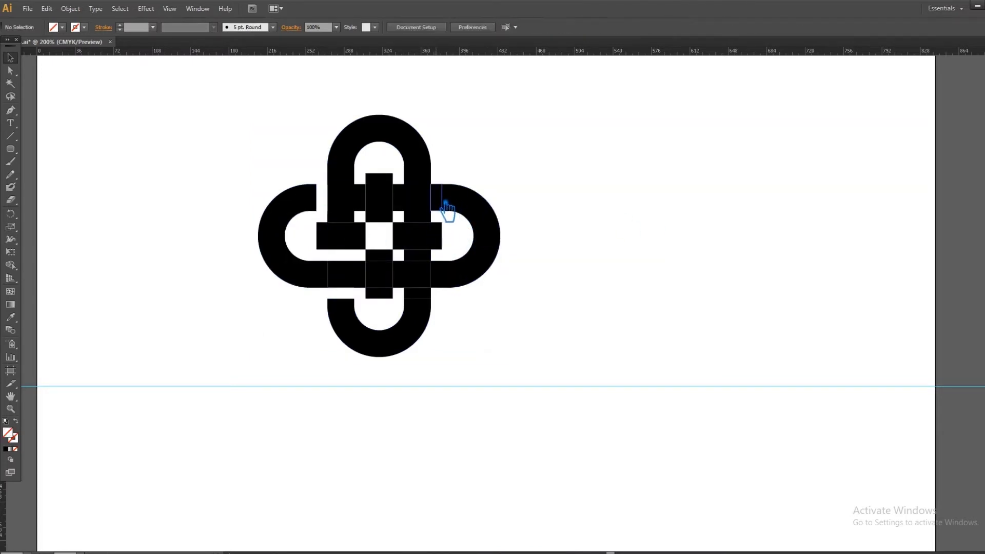
# Delete the horizontal loop's lower-strand pieces on both sides of the vertical loop's right strand.
pyautogui.click(447, 282)
pyautogui.press('Delete')
pyautogui.click(403, 282)
pyautogui.press('Delete')
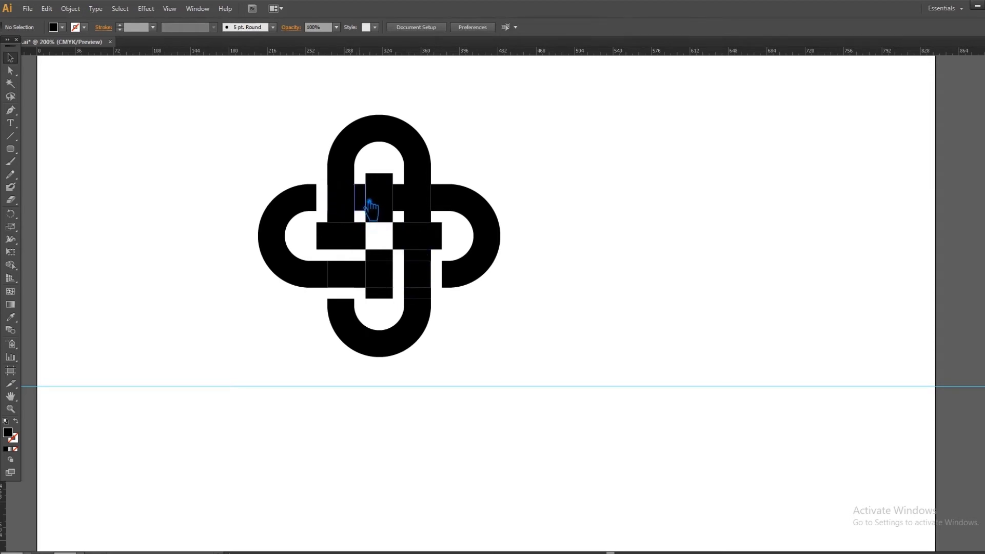
# Delete the upper-strand piece left of the cross's top arm and the vertical loop's right-strand pieces above and below the upper strand.
pyautogui.click(370, 209)
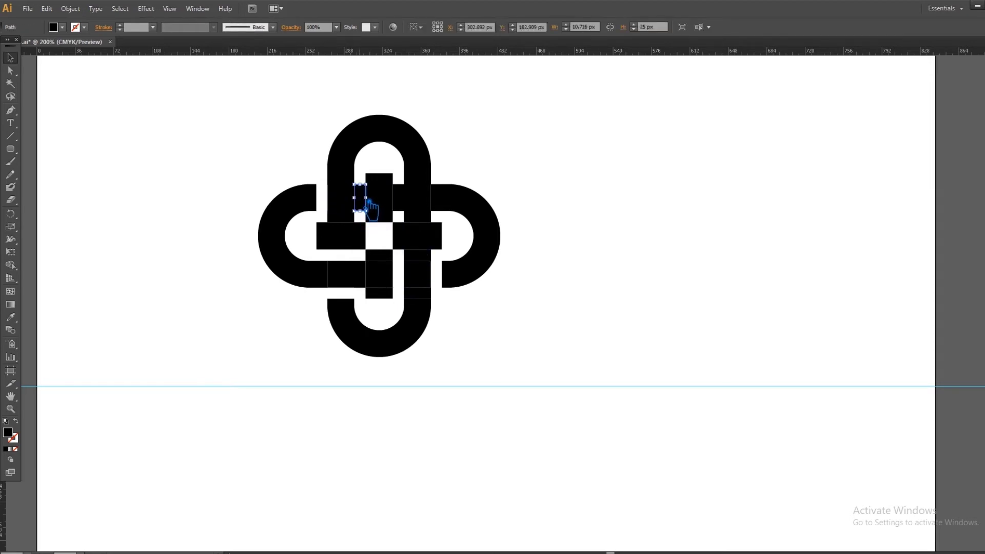
pyautogui.press('Delete')
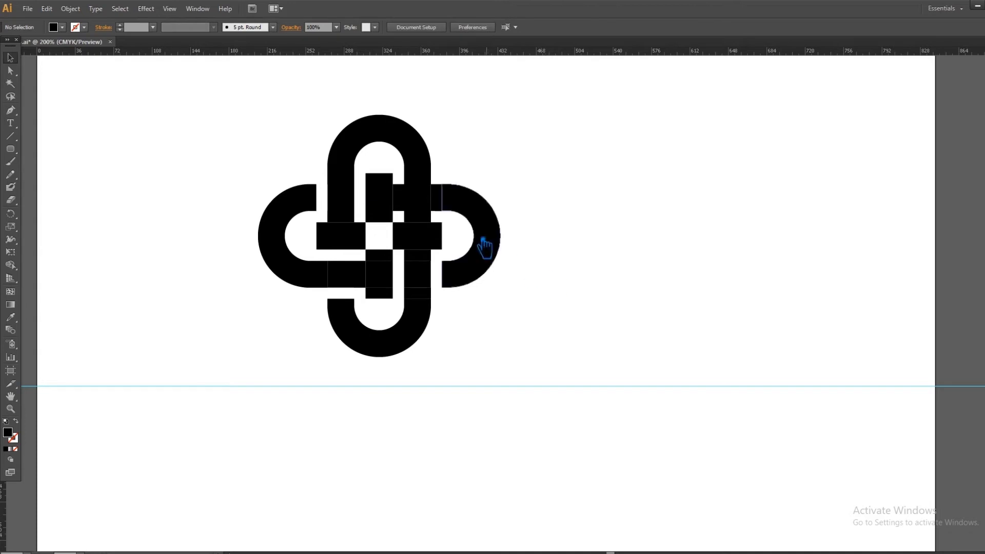
pyautogui.click(428, 216)
pyautogui.press('Delete')
pyautogui.click(427, 181)
pyautogui.press('Delete')
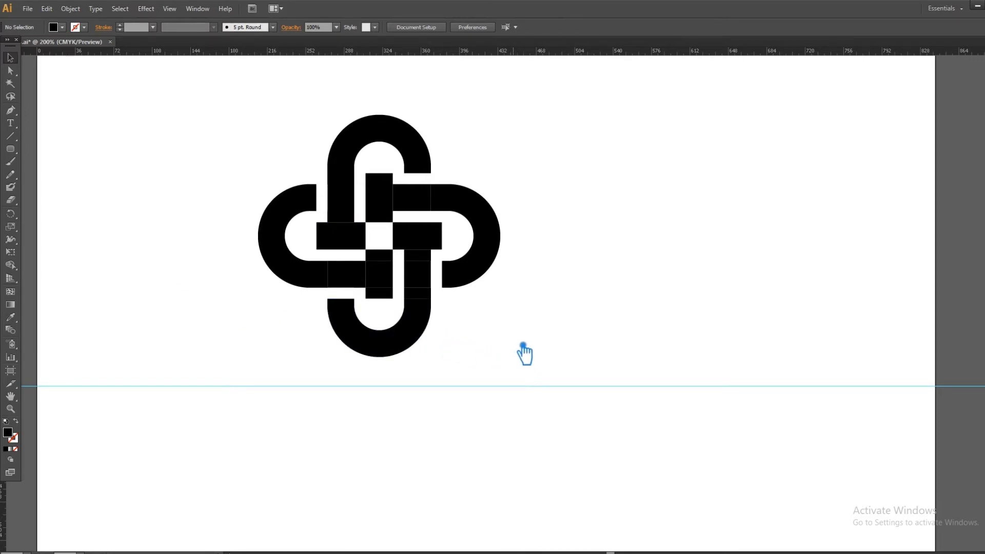
# Delete the unfilled piece inside the knot's bottom loop and check the remaining pieces by selecting the whole knot.
pyautogui.moveTo(599, 392); pyautogui.dragTo(198, 105)
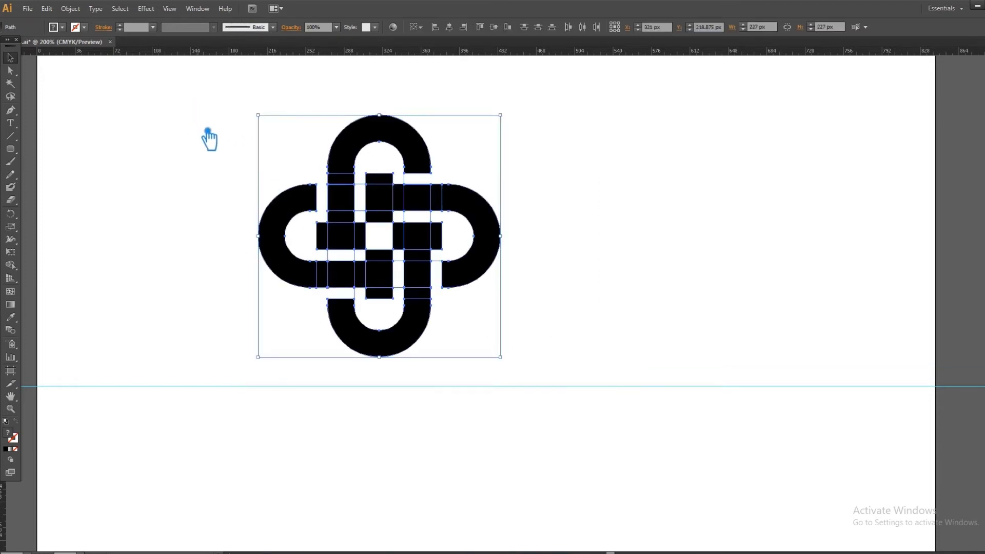
pyautogui.click(694, 352)
pyautogui.click(411, 293)
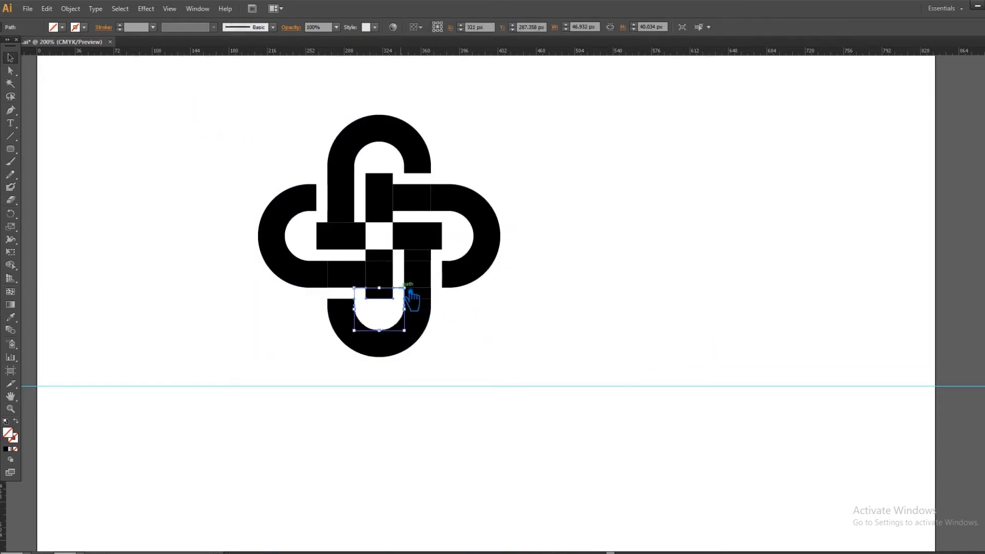
pyautogui.press('Delete')
pyautogui.moveTo(611, 374); pyautogui.dragTo(182, 114)
pyautogui.click(616, 288)
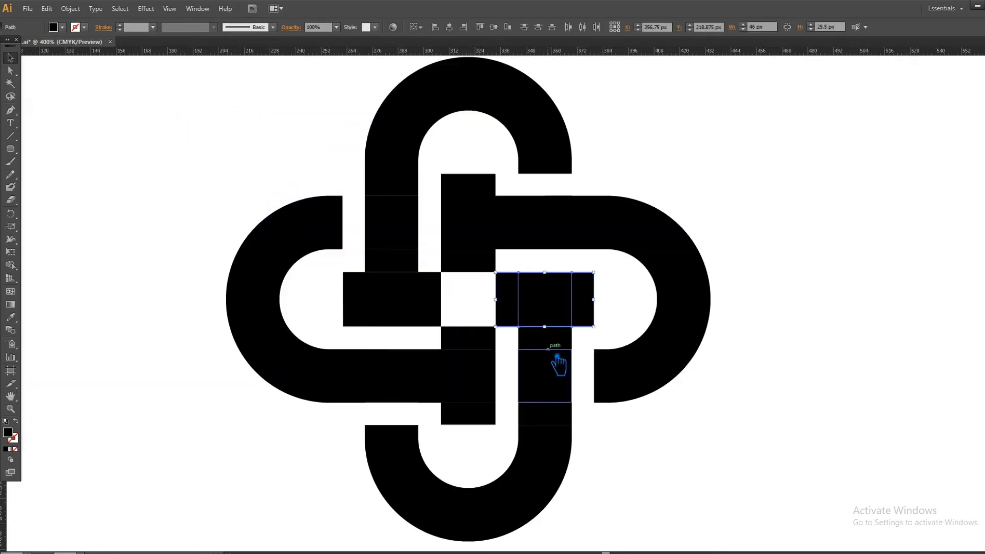
# Unite the cross's right arm with the vertical strand pieces below it and the bottom loop using Pathfinder.
pyautogui.keyDown('shift'); pyautogui.click(555, 339); pyautogui.keyUp('shift')
pyautogui.keyDown('shift'); pyautogui.click(551, 383); pyautogui.keyUp('shift')
pyautogui.keyDown('shift'); pyautogui.click(558, 414); pyautogui.keyUp('shift')
pyautogui.keyDown('shift'); pyautogui.click(560, 466); pyautogui.keyUp('shift')
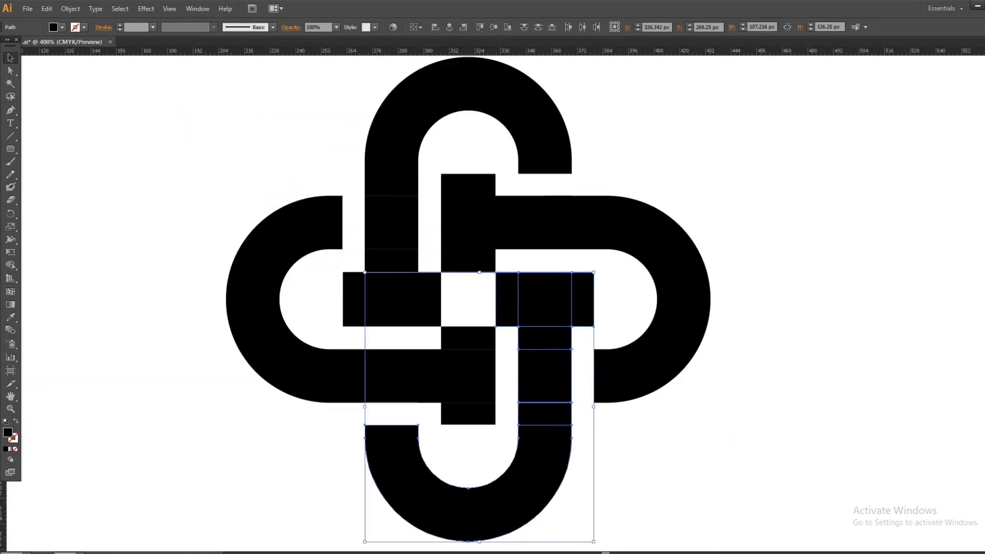
pyautogui.click(984, 308)
pyautogui.click(894, 324)
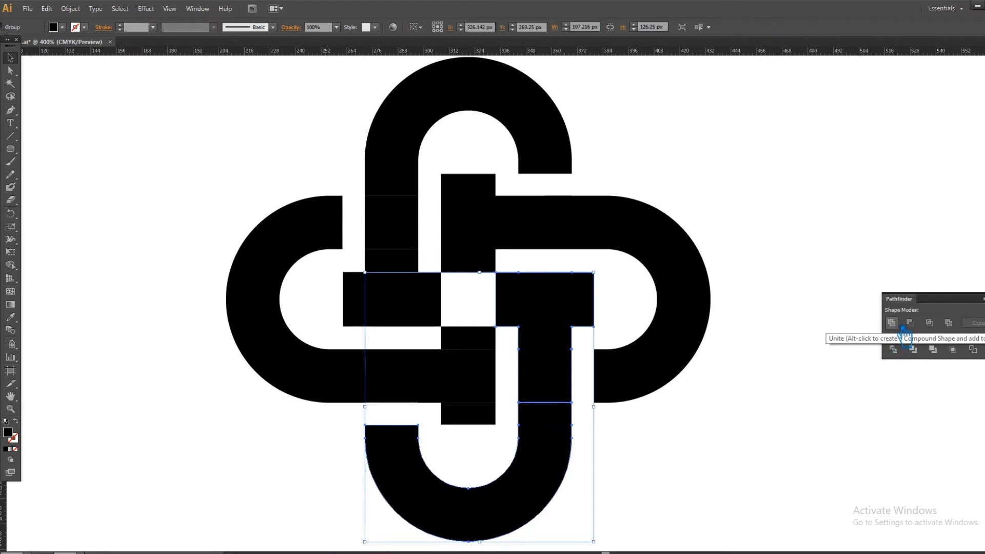
pyautogui.click(851, 344)
# Draw a closed four-point patch with the Pen tool over the seam in the strand below the cross's right arm.
pyautogui.click(11, 110)
pyautogui.click(518, 427)
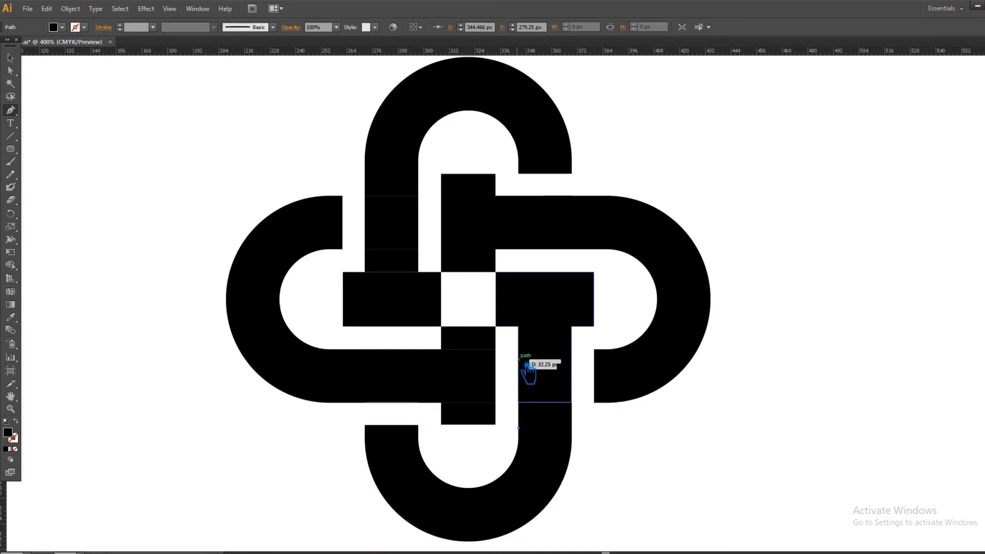
pyautogui.click(517, 358)
pyautogui.click(571, 359)
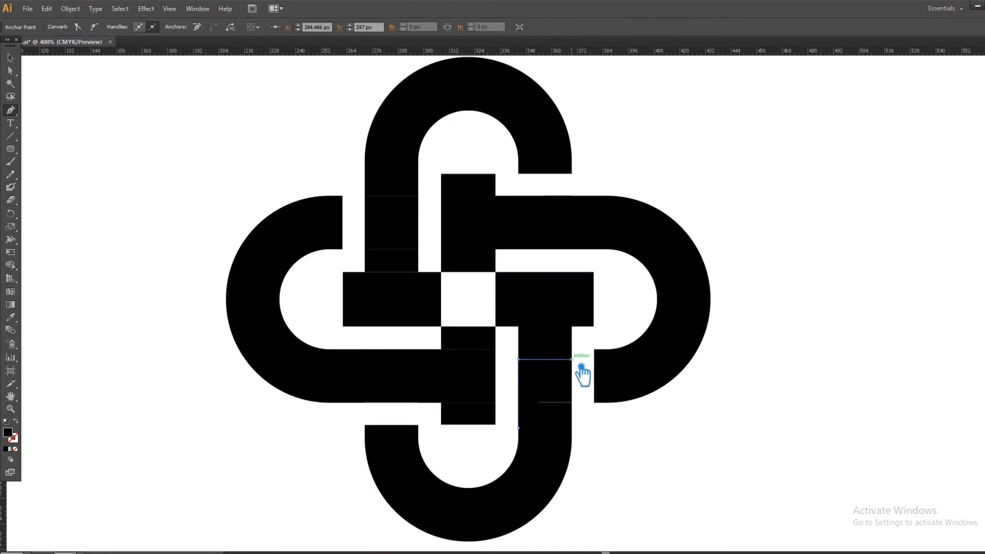
pyautogui.click(573, 425)
pyautogui.click(519, 428)
# Delete the stray piece beside the patched strand and unite the patch, the cross's right arm and the bottom loop into one shape.
pyautogui.click(11, 59)
pyautogui.click(614, 508)
pyautogui.moveTo(501, 347); pyautogui.dragTo(535, 383)
pyautogui.click(509, 362)
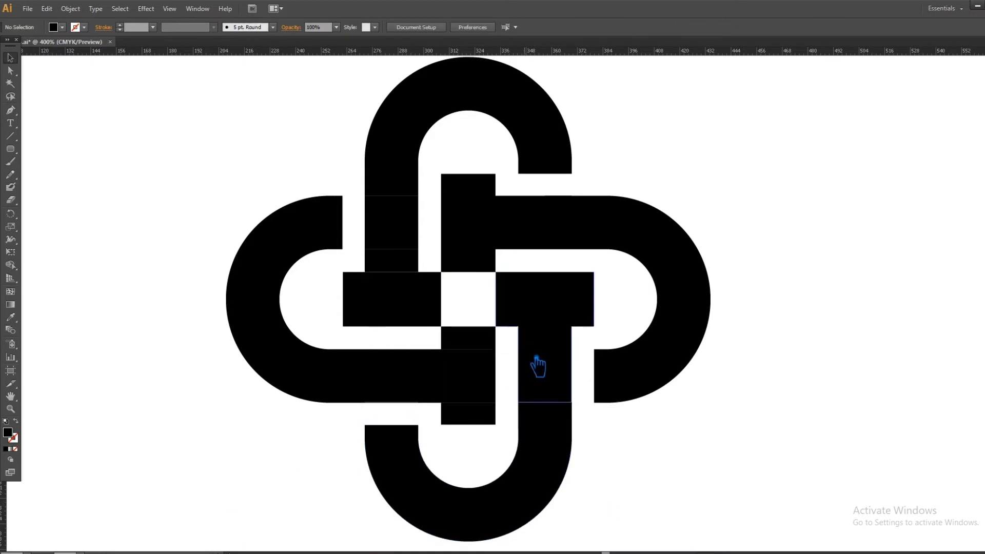
pyautogui.click(509, 350)
pyautogui.press('Delete')
pyautogui.moveTo(517, 354); pyautogui.dragTo(581, 510)
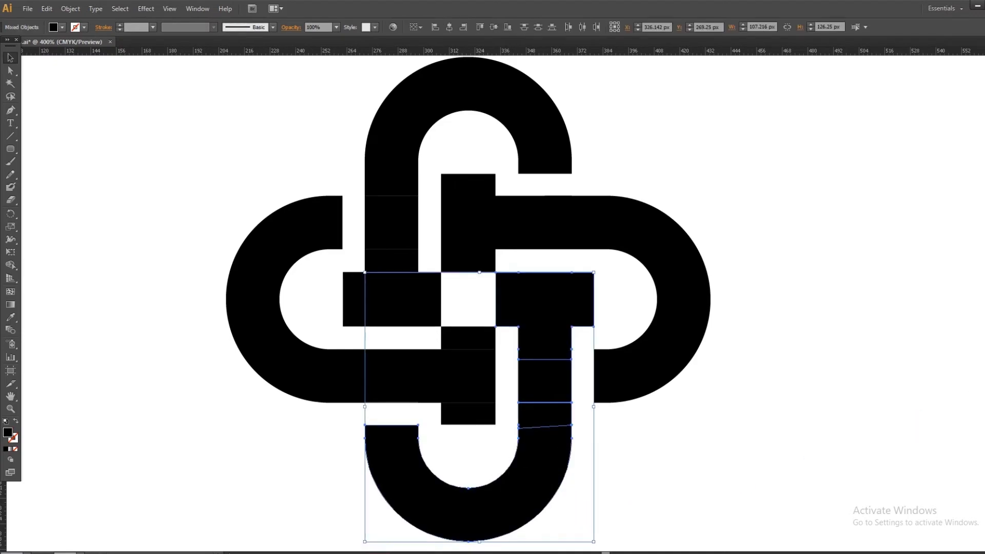
pyautogui.hotkey('ctrl', 'shift', 'F9')
pyautogui.click(893, 323)
pyautogui.click(801, 305)
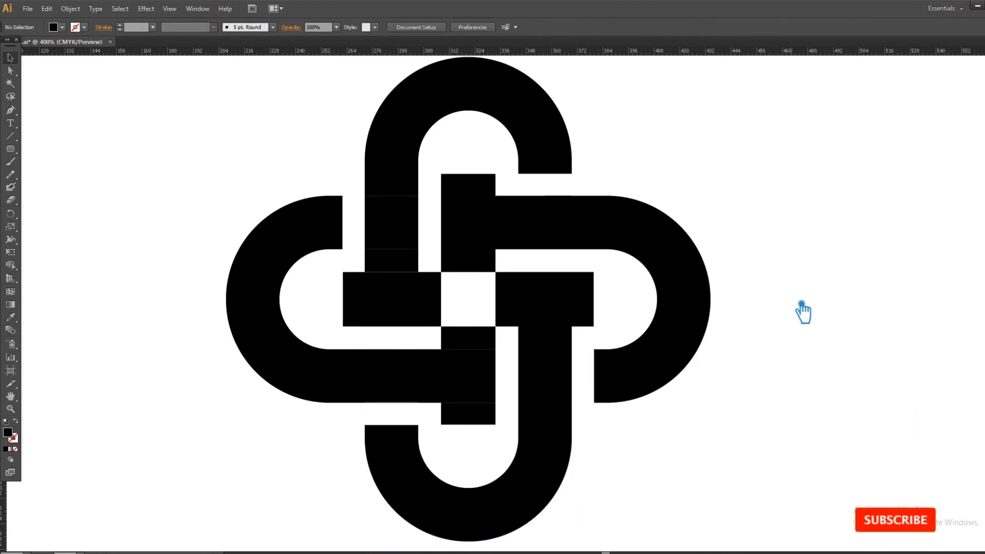
# Unite the cross's lower arm with the lower-left strand pieces and the left loop.
pyautogui.moveTo(476, 450); pyautogui.dragTo(464, 314)
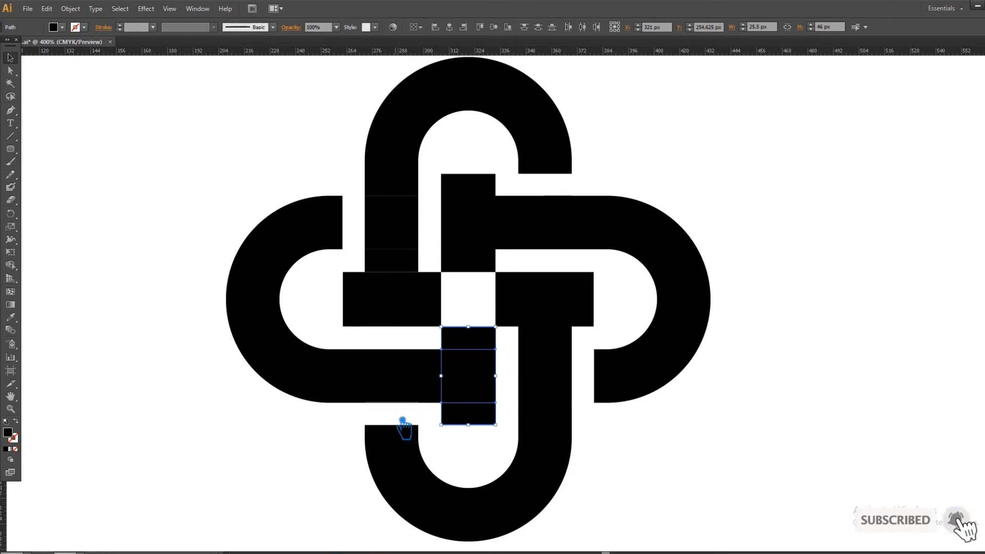
pyautogui.moveTo(205, 341); pyautogui.dragTo(445, 400)
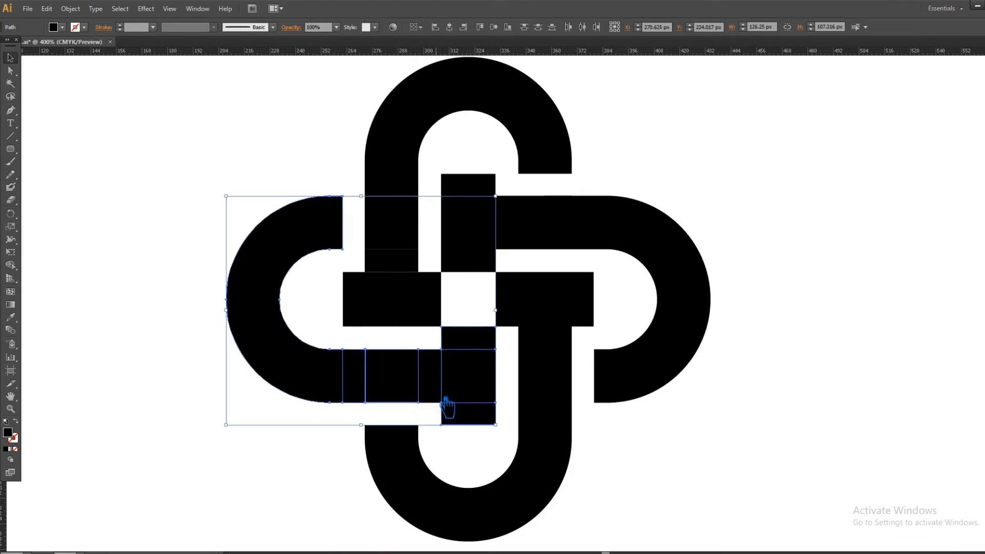
pyautogui.hotkey('ctrl', 'shift', 'F9')
pyautogui.click(893, 324)
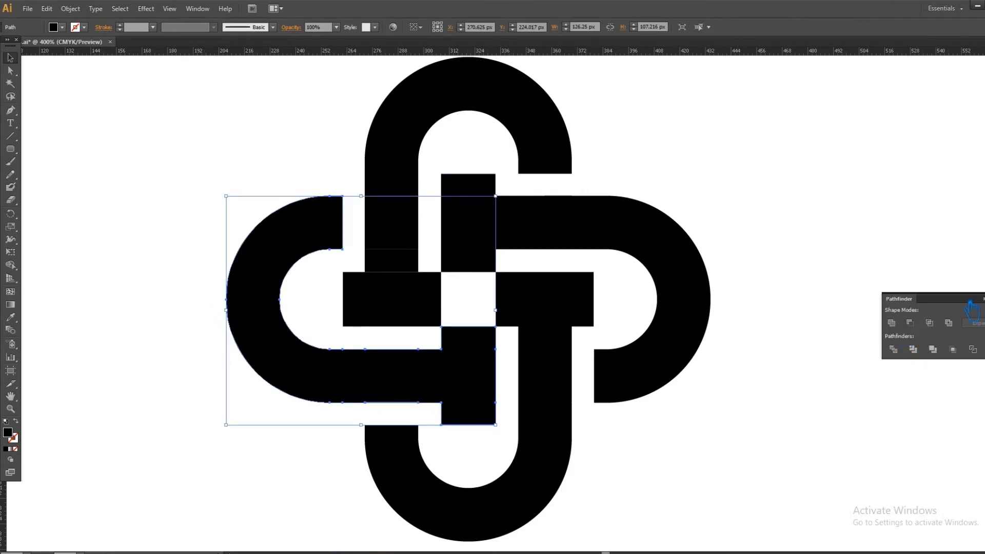
pyautogui.click(736, 259)
# Unite the cross's left arm with the upper-left strand pieces and the top loop.
pyautogui.scroll(3, 735, 254)
pyautogui.hscroll(-1, 735, 254)
pyautogui.moveTo(386, 123); pyautogui.dragTo(451, 389)
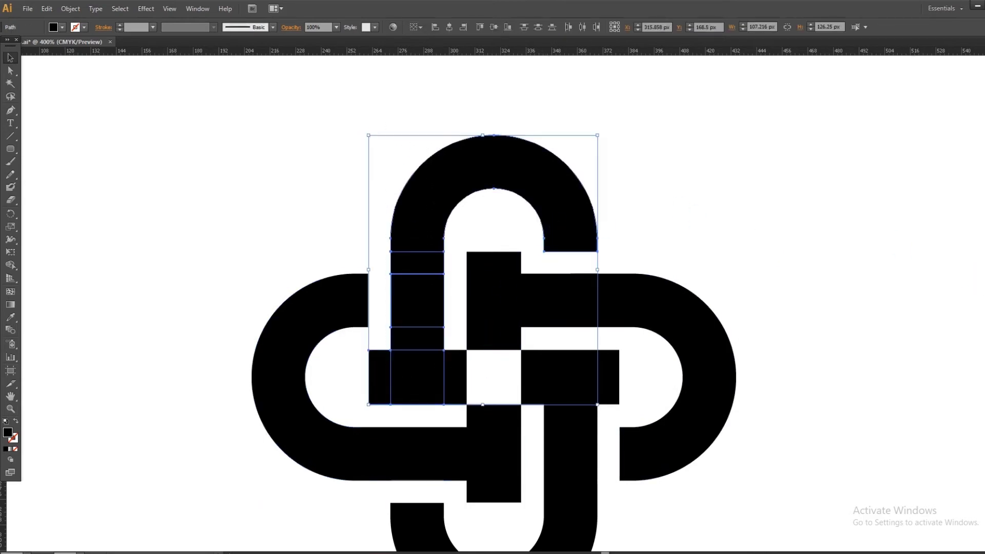
pyautogui.hotkey('ctrl', 'shift', 'F9')
pyautogui.click(891, 322)
pyautogui.click(455, 380)
pyautogui.keyDown('shift'); pyautogui.click(432, 382); pyautogui.keyUp('shift')
pyautogui.click(891, 322)
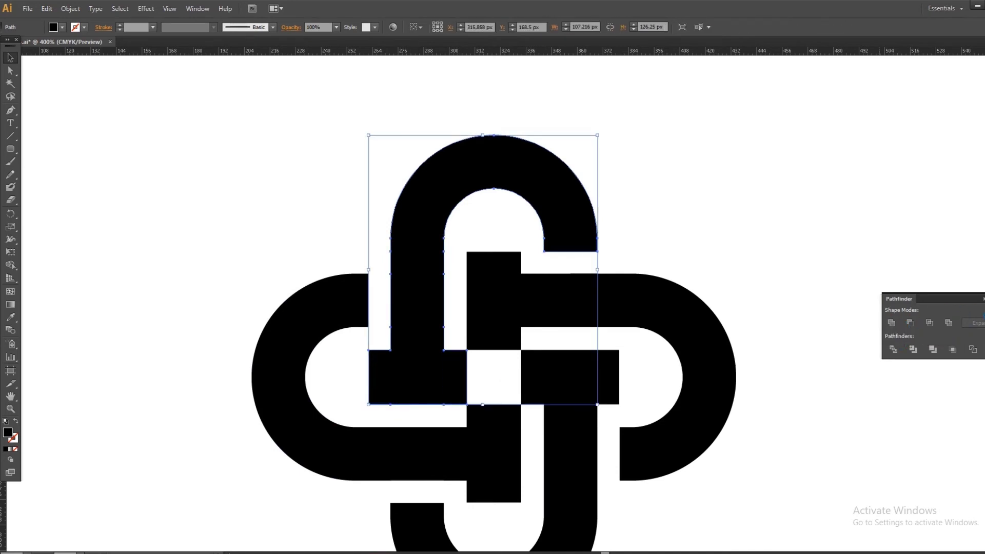
pyautogui.click(835, 301)
# Group all the strands of the knot.
pyautogui.moveTo(841, 382); pyautogui.dragTo(815, 283)
pyautogui.click(513, 281)
pyautogui.click(792, 257)
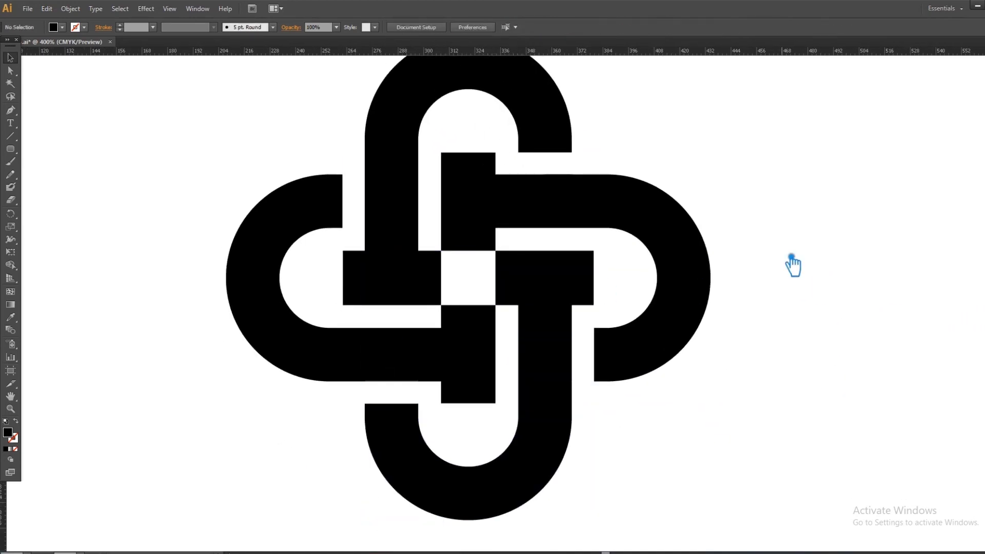
pyautogui.hotkey('ctrl', '-')
pyautogui.hotkey('ctrl', '-')
pyautogui.hotkey('ctrl', '-')
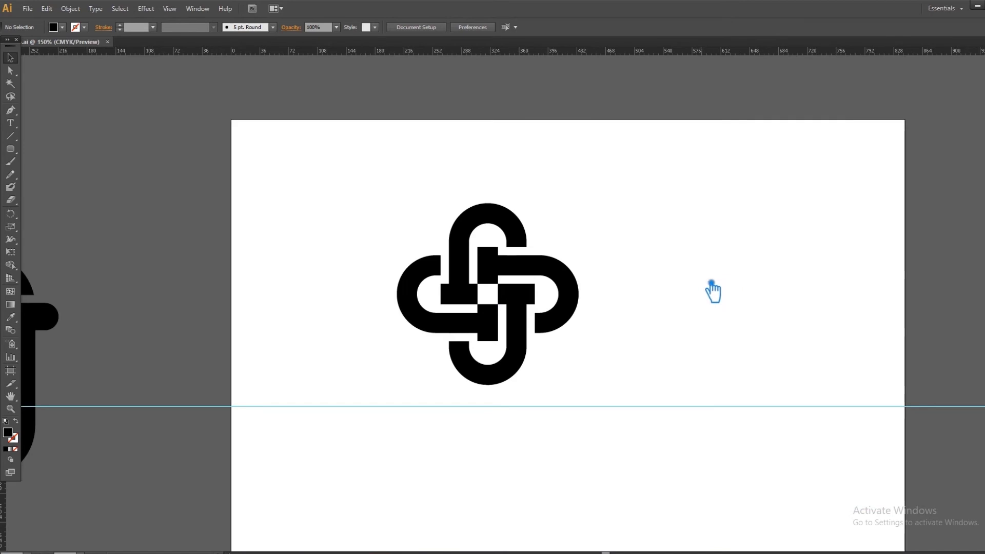
pyautogui.click(511, 279)
pyautogui.click(628, 270)
pyautogui.moveTo(623, 398); pyautogui.dragTo(400, 225)
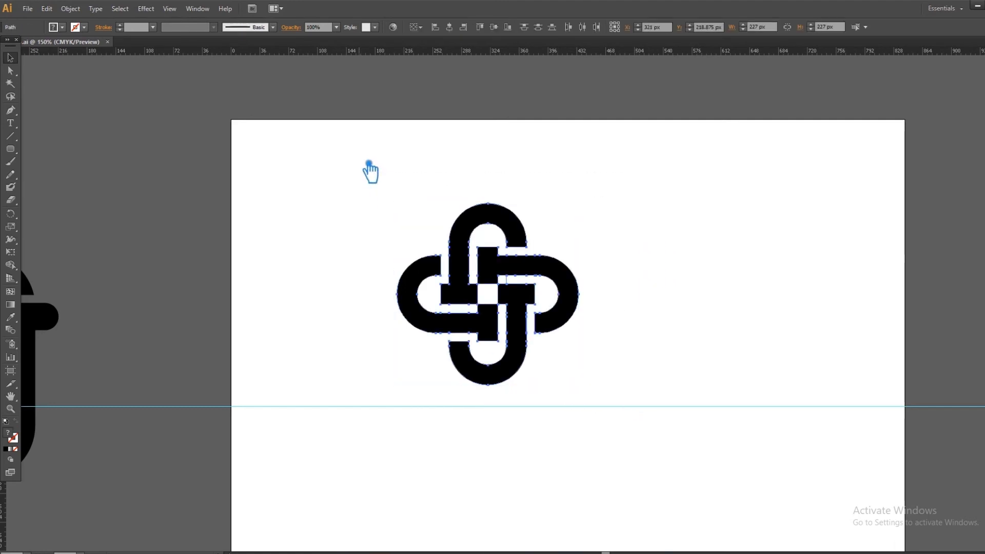
pyautogui.hotkey('ctrl', 'g')
# Ungroup the knot and delete the stray unfilled path near its centre.
pyautogui.moveTo(706, 231); pyautogui.dragTo(606, 218)
pyautogui.click(505, 266)
pyautogui.rightClick(432, 250)
pyautogui.click(515, 310)
pyautogui.click(414, 282)
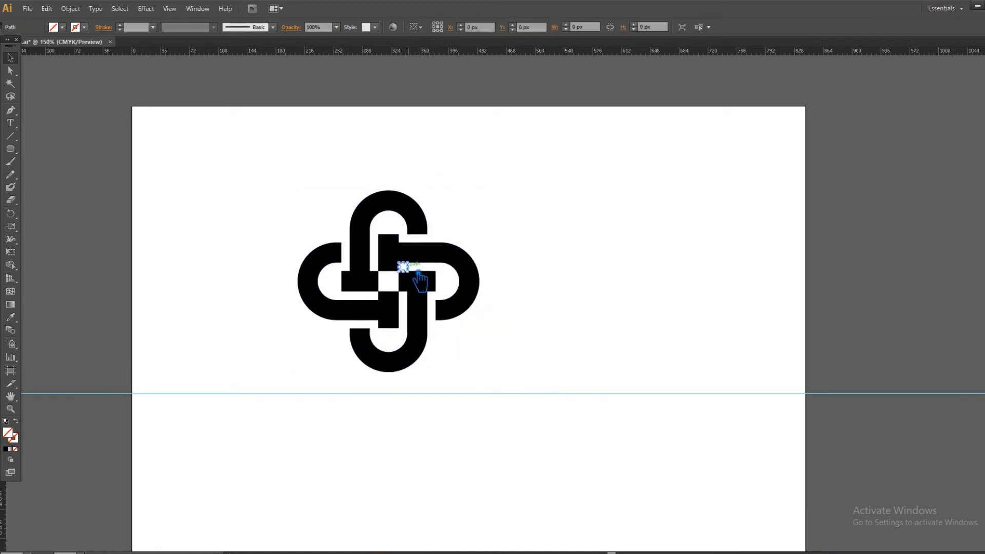
pyautogui.press('Delete')
# Group the whole knot and place a copy of it beside the artboard's right edge.
pyautogui.moveTo(525, 378); pyautogui.dragTo(259, 178)
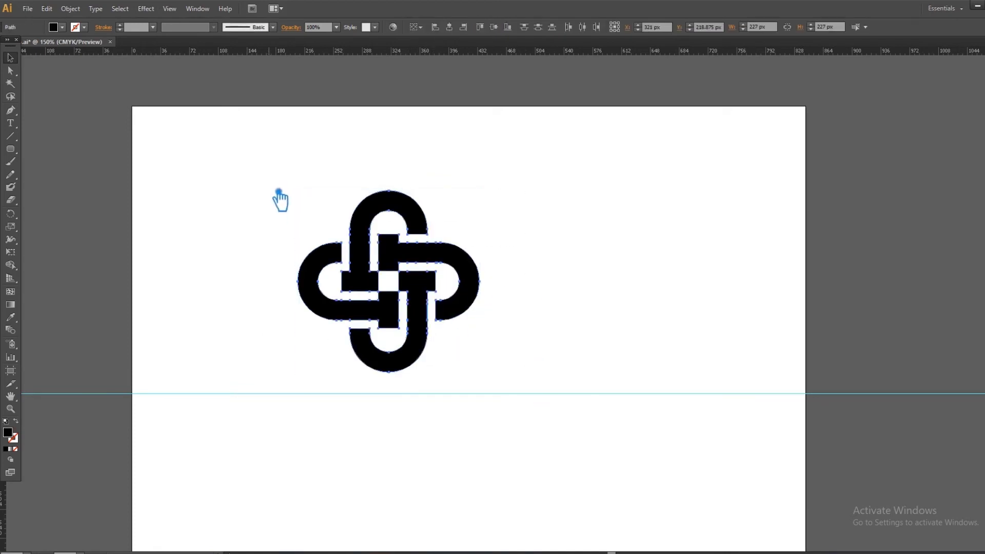
pyautogui.hotkey('ctrl', 'g')
pyautogui.moveTo(417, 256); pyautogui.dragTo(944, 217)
pyautogui.click(592, 256)
pyautogui.moveTo(550, 327)
pyautogui.mouseDown()
pyautogui.moveTo(561, 308)
pyautogui.moveTo(554, 315)
pyautogui.mouseUp()
# Move the original knot to the upper middle of the artboard and save the document.
pyautogui.click(430, 319)
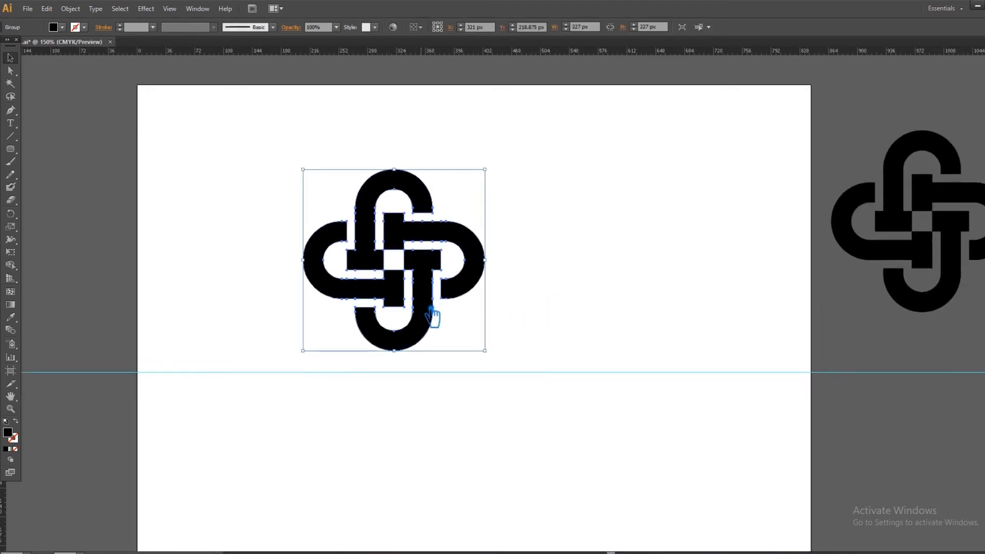
pyautogui.moveTo(431, 319); pyautogui.dragTo(482, 408)
pyautogui.click(596, 433)
pyautogui.moveTo(595, 432); pyautogui.dragTo(555, 398)
pyautogui.moveTo(475, 313); pyautogui.dragTo(502, 226)
pyautogui.click(609, 224)
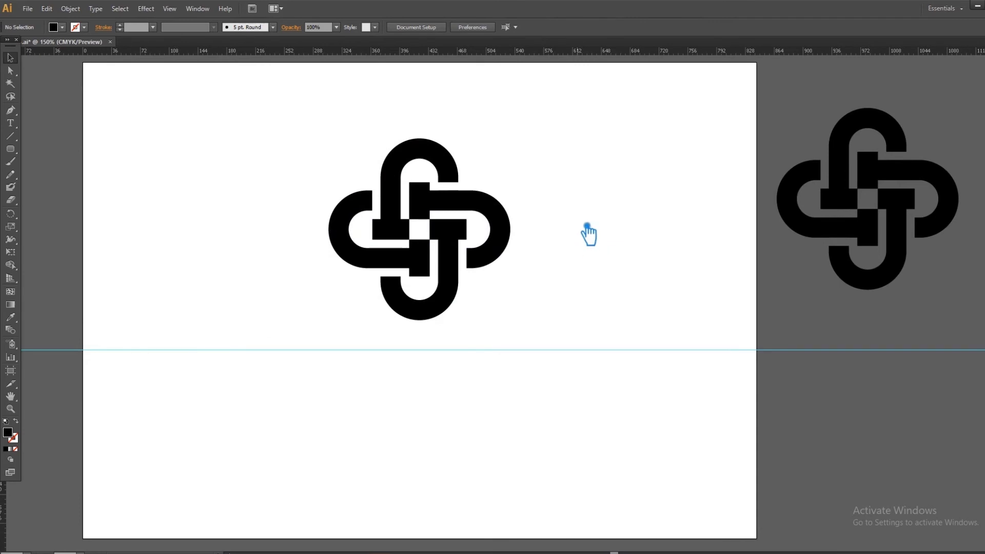
pyautogui.hotkey('ctrl', 's')
# Apply a previewed Offset Path to the knot on the artboard with Miter joins and limit 4, enlarging its outline to 259 px wide.
pyautogui.click(407, 169)
pyautogui.click(71, 9)
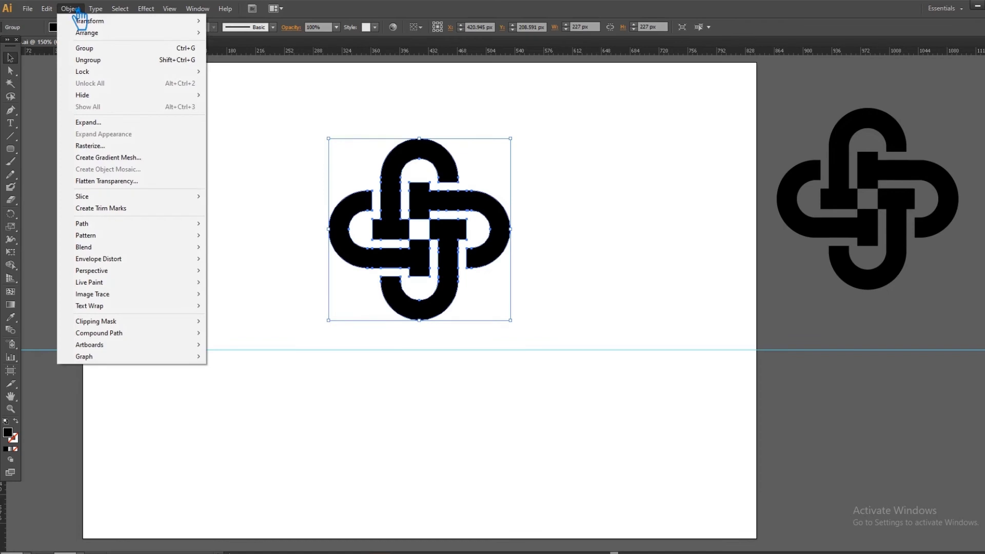
pyautogui.moveTo(110, 224)
pyautogui.click(272, 264)
pyautogui.click(650, 245)
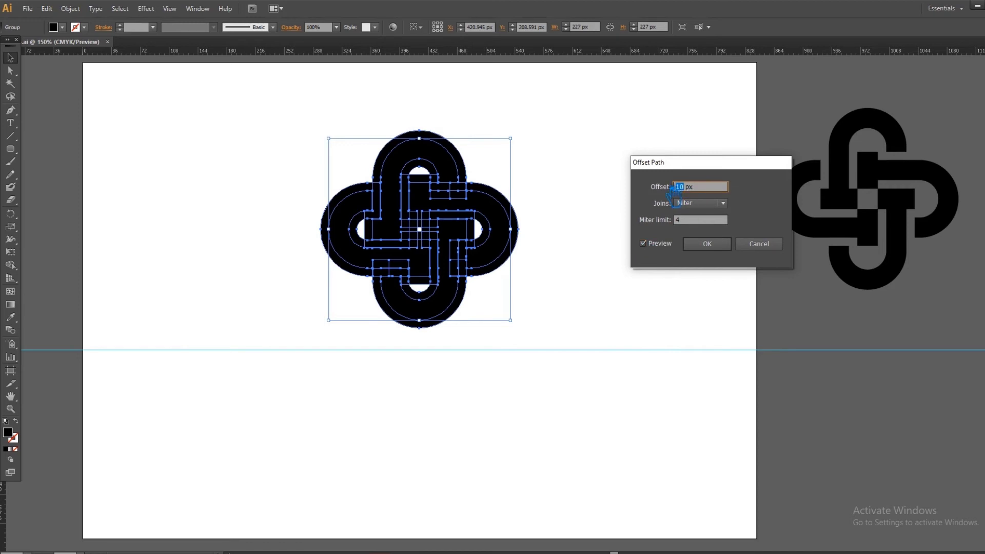
pyautogui.write('15')
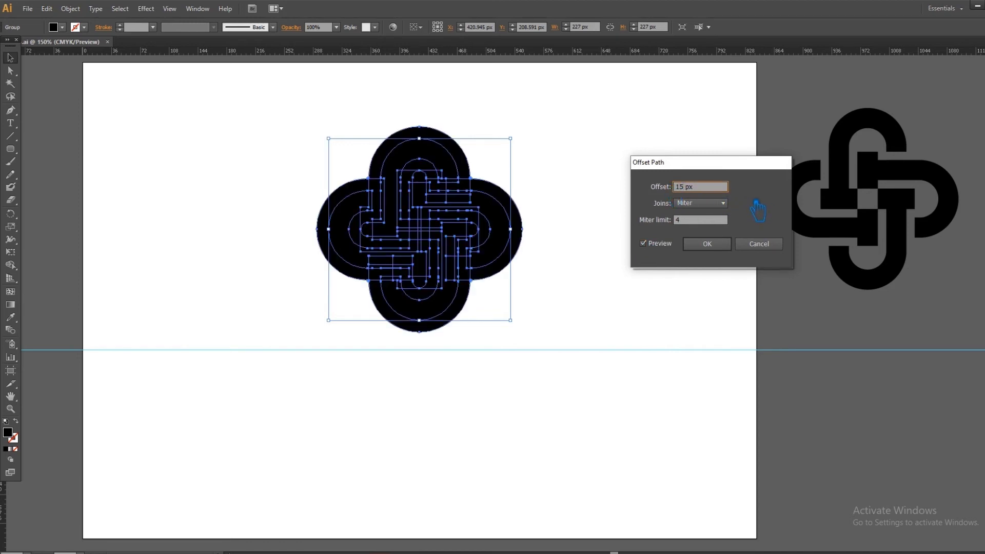
pyautogui.press('Down')
pyautogui.press('Down')
pyautogui.press('Down')
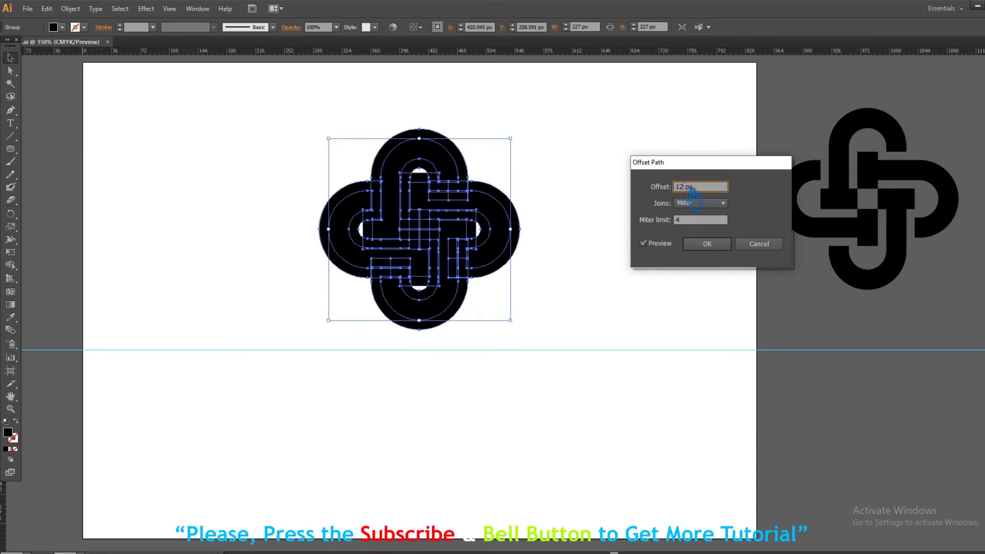
pyautogui.write('4')
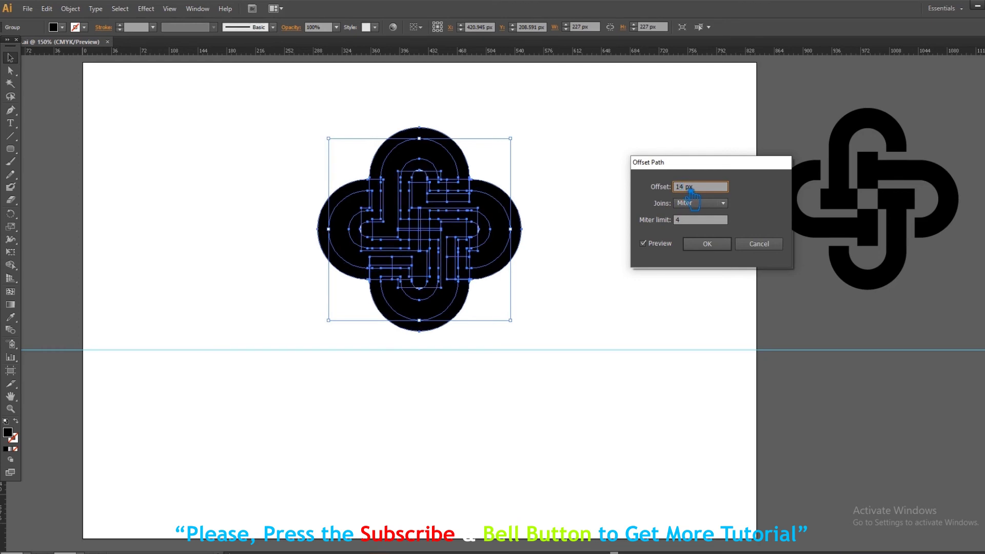
pyautogui.write('5')
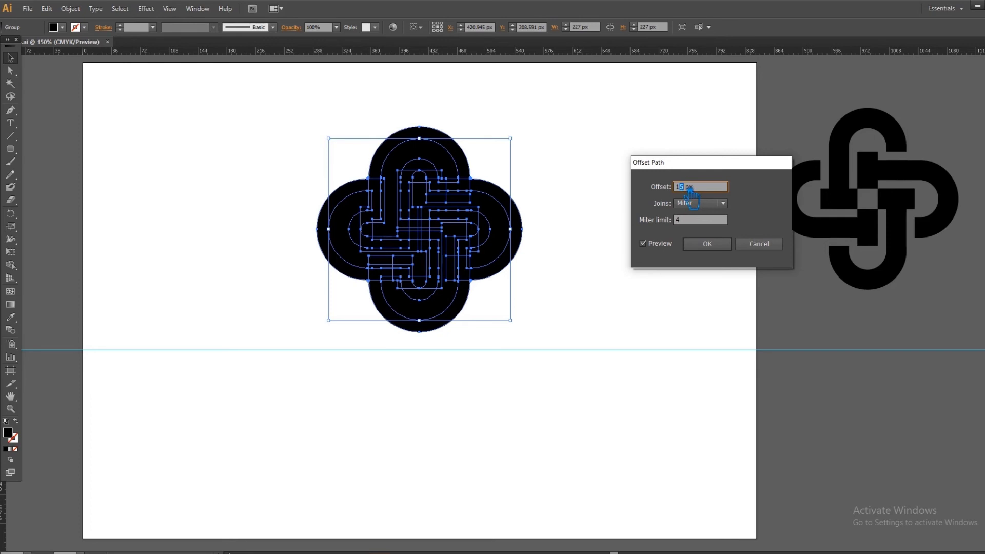
pyautogui.click(707, 244)
pyautogui.moveTo(589, 375); pyautogui.dragTo(309, 115)
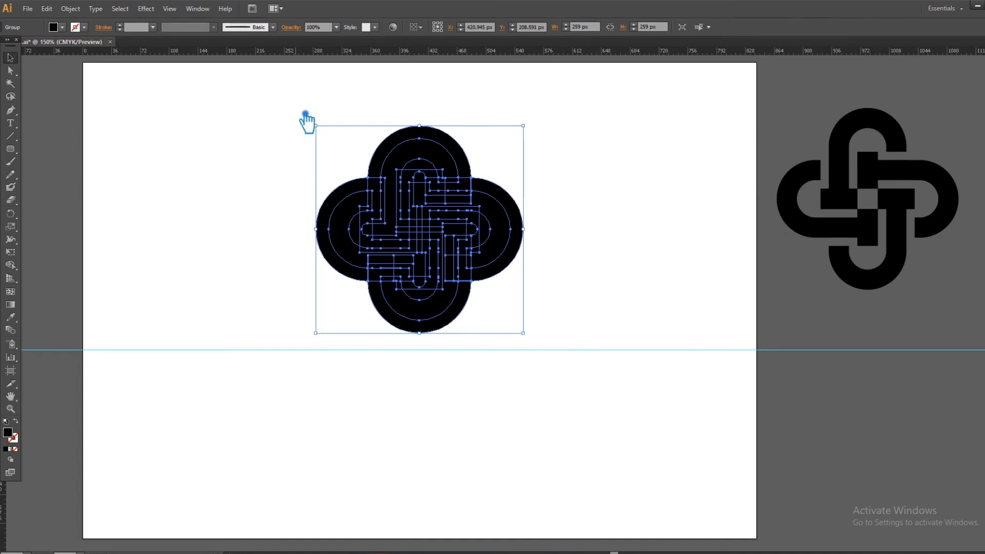
# Split the offset knot into separate pieces with Pathfinder Divide and ungroup the result.
pyautogui.hotkey('ctrl', 'shift', 'F9')
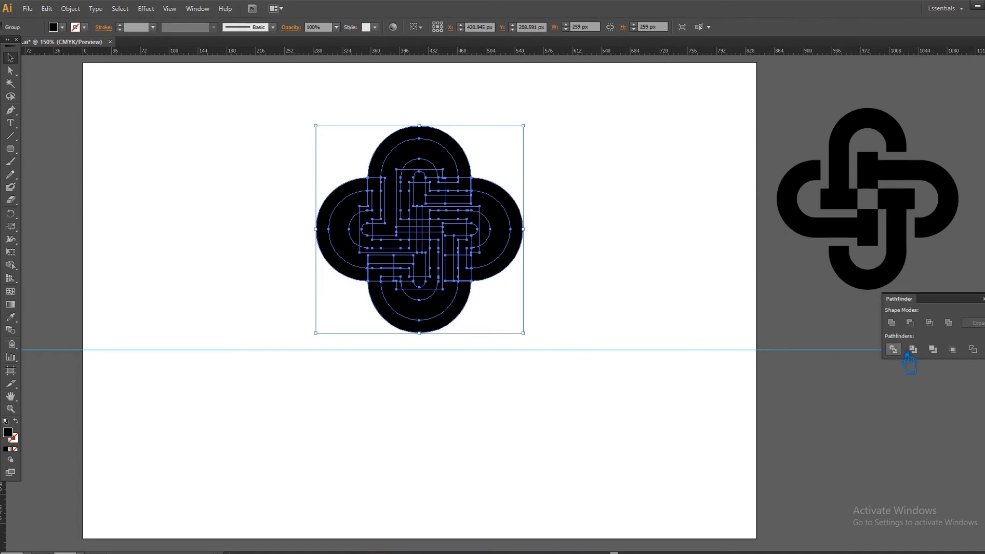
pyautogui.hotkey('ctrl', 'shift', 'F9')
pyautogui.rightClick(451, 228)
pyautogui.click(533, 292)
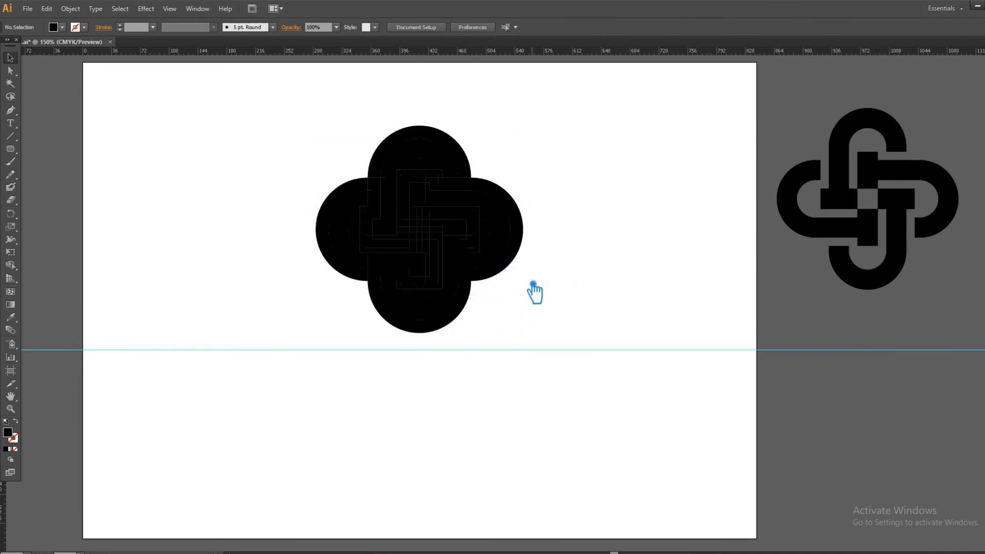
pyautogui.click(431, 319)
pyautogui.click(605, 230)
pyautogui.click(397, 150)
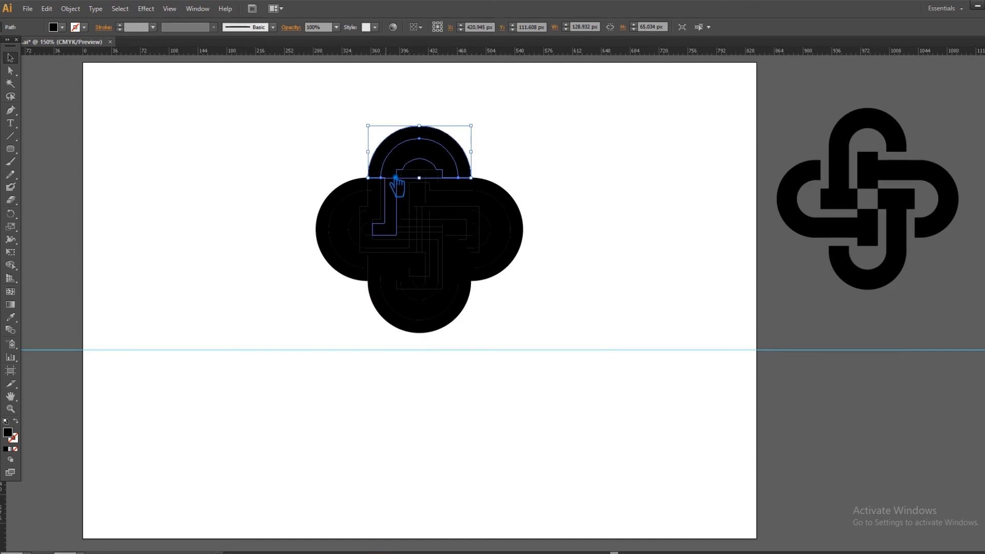
pyautogui.click(354, 231)
pyautogui.click(638, 274)
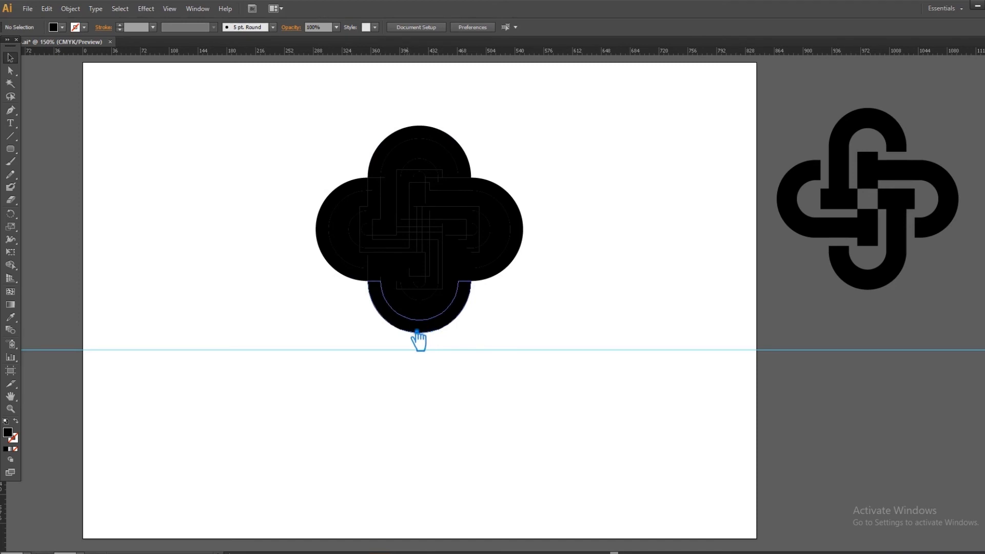
# Delete the pieces filling the left loop's strand, including its squared end near the centre, leaving the black outline around it.
pyautogui.click(358, 249)
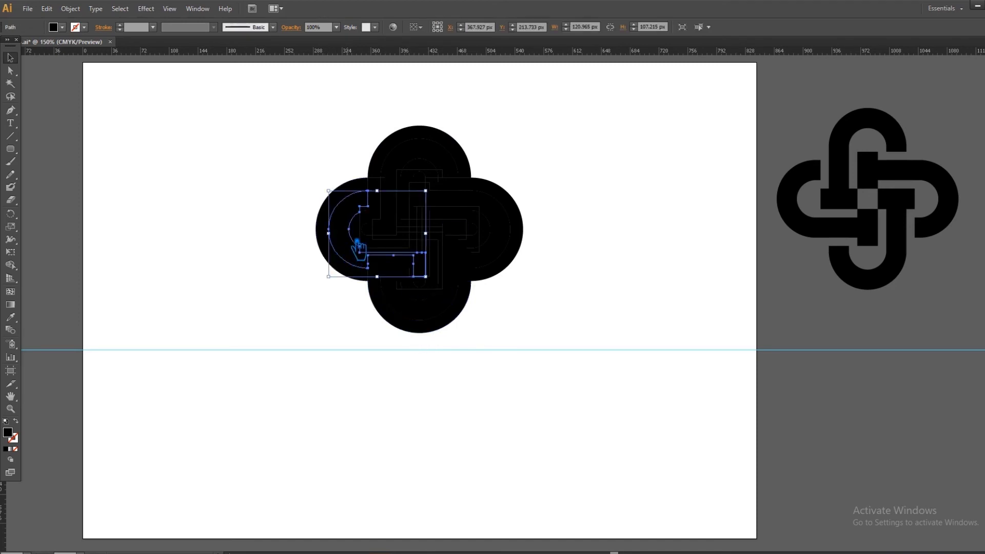
pyautogui.press('Delete')
pyautogui.click(379, 269)
pyautogui.press('Delete')
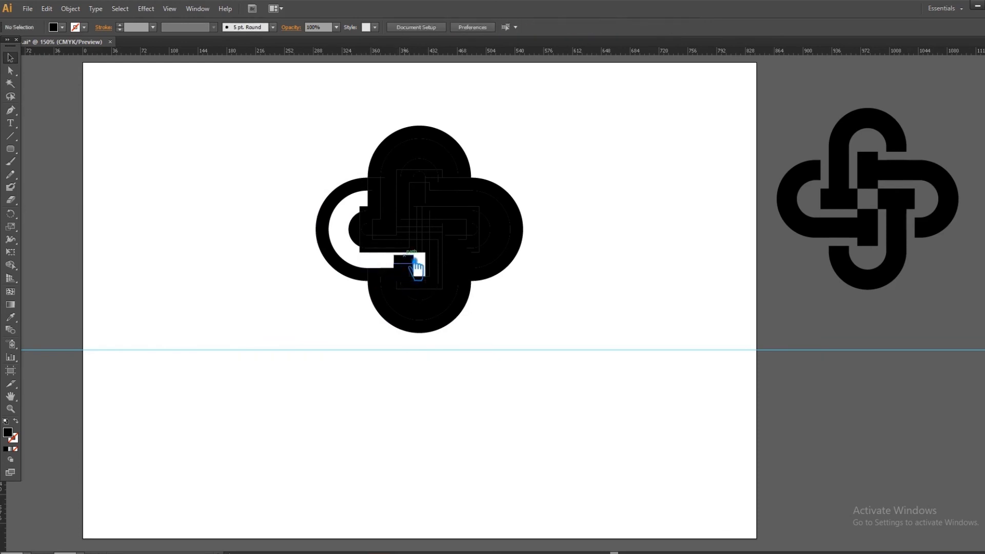
pyautogui.click(427, 264)
pyautogui.press('Delete')
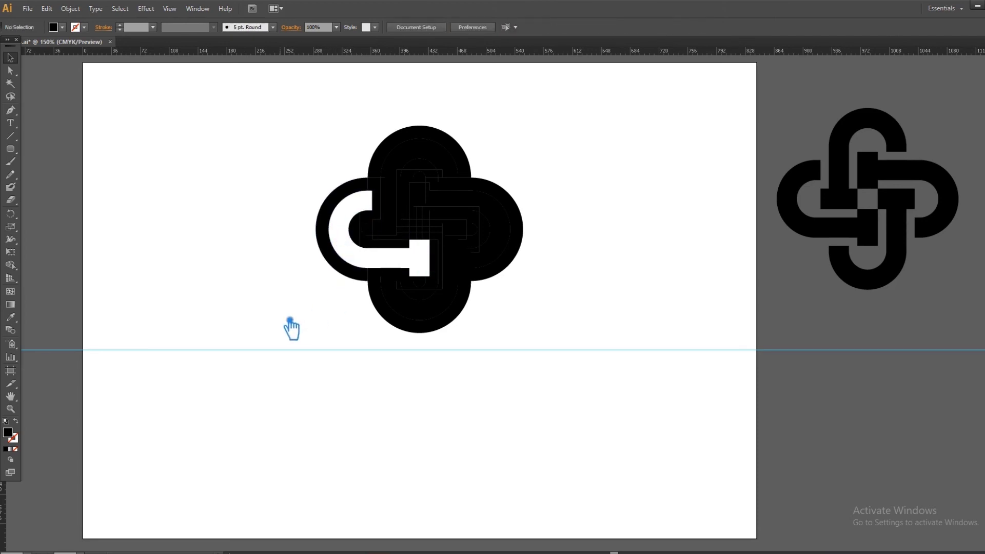
# Delete the pieces filling the top, right and bottom strands so that only the knot's outline pieces and centre square remain.
pyautogui.click(416, 167)
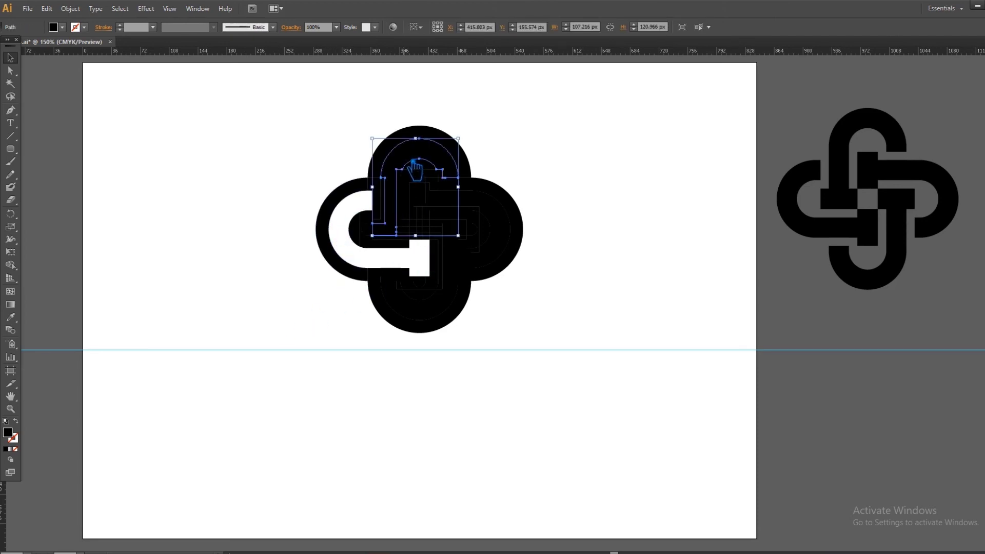
pyautogui.press('Delete')
pyautogui.click(394, 195)
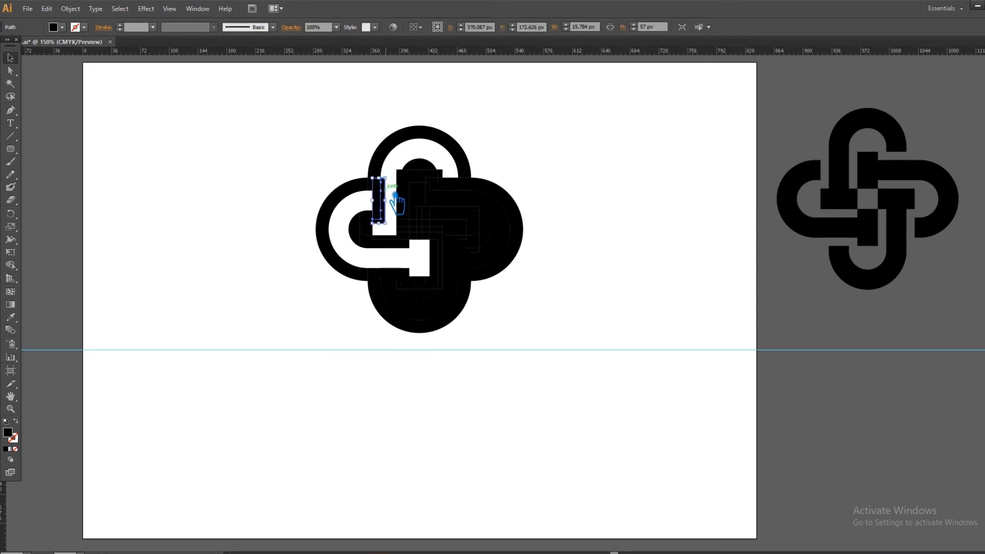
pyautogui.press('Delete')
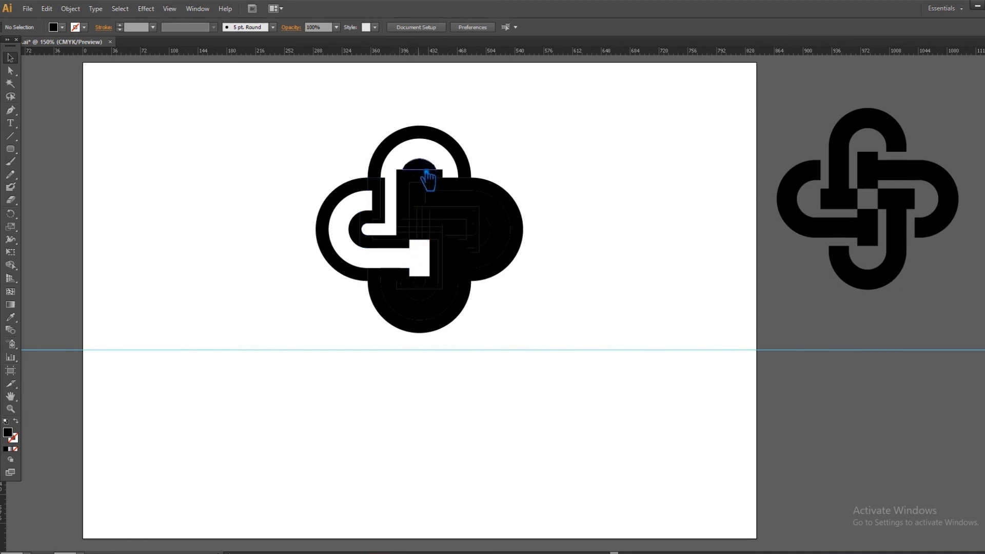
pyautogui.click(409, 237)
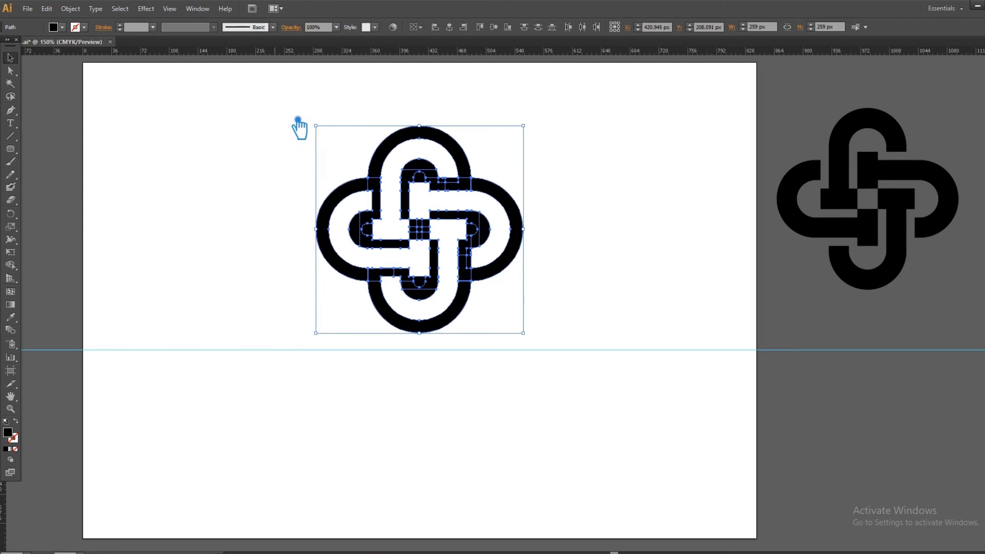
# Select all remaining outline pieces of the knot and unite them with Pathfinder Unite.
pyautogui.click(653, 291)
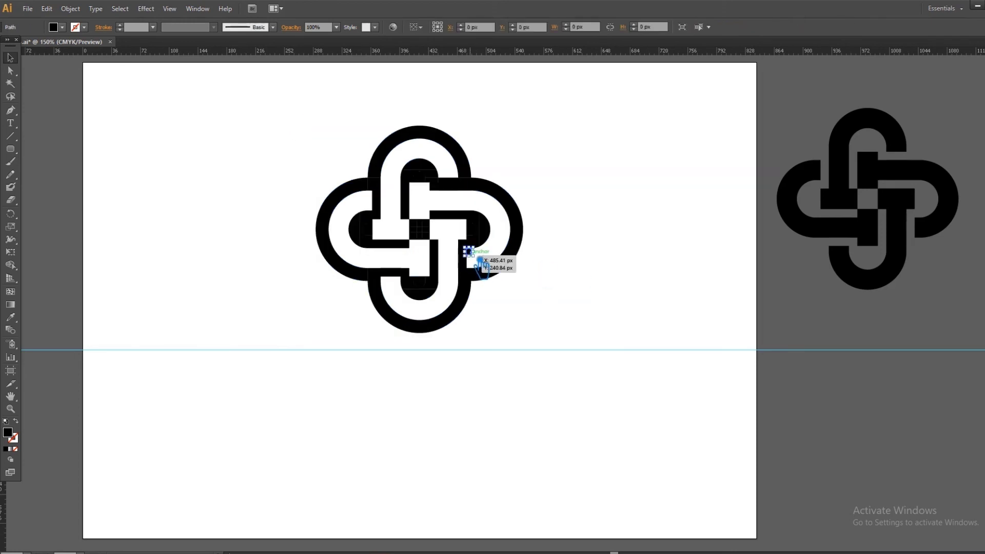
pyautogui.moveTo(564, 365); pyautogui.dragTo(248, 107)
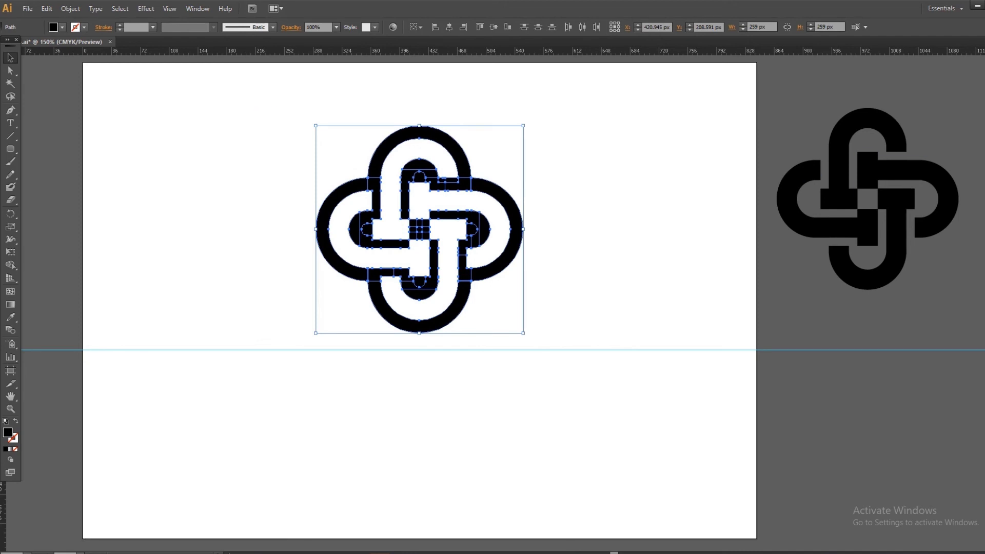
pyautogui.hotkey('ctrl', 'shift', 'F9')
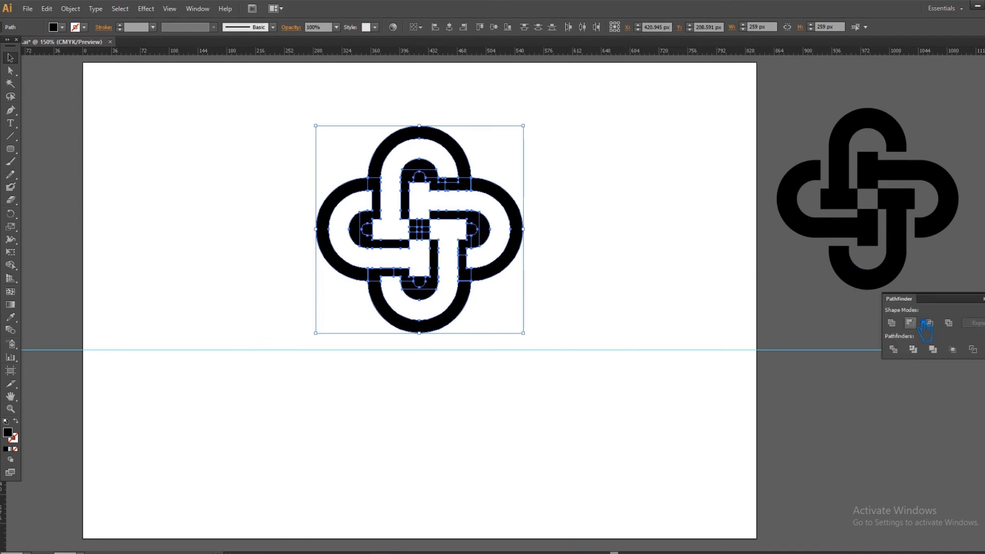
pyautogui.click(892, 323)
pyautogui.hotkey('ctrl', 'shift', 'F9')
pyautogui.click(732, 285)
# Move the united knot slightly lower on the artboard.
pyautogui.moveTo(615, 272); pyautogui.dragTo(706, 237)
pyautogui.moveTo(583, 278); pyautogui.dragTo(511, 316)
pyautogui.click(594, 326)
# Unlock the guides and delete the horizontal guide crossing the artboard.
pyautogui.rightClick(597, 359)
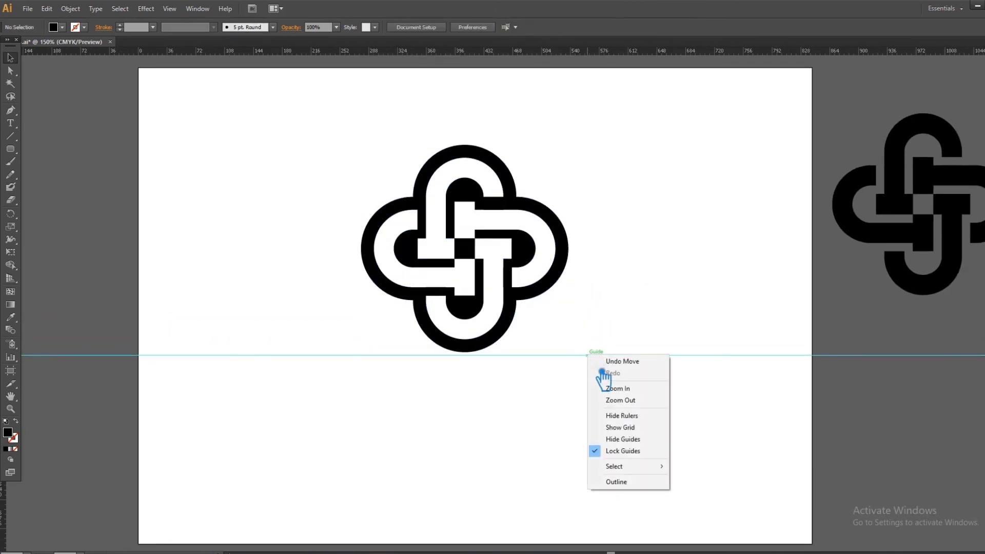
pyautogui.click(627, 449)
pyautogui.click(587, 355)
pyautogui.press('Delete')
# Reposition the knot near the artboard's centre, slightly above and left of the exact middle.
pyautogui.moveTo(515, 309); pyautogui.dragTo(517, 343)
pyautogui.click(655, 331)
pyautogui.moveTo(655, 317); pyautogui.dragTo(628, 310)
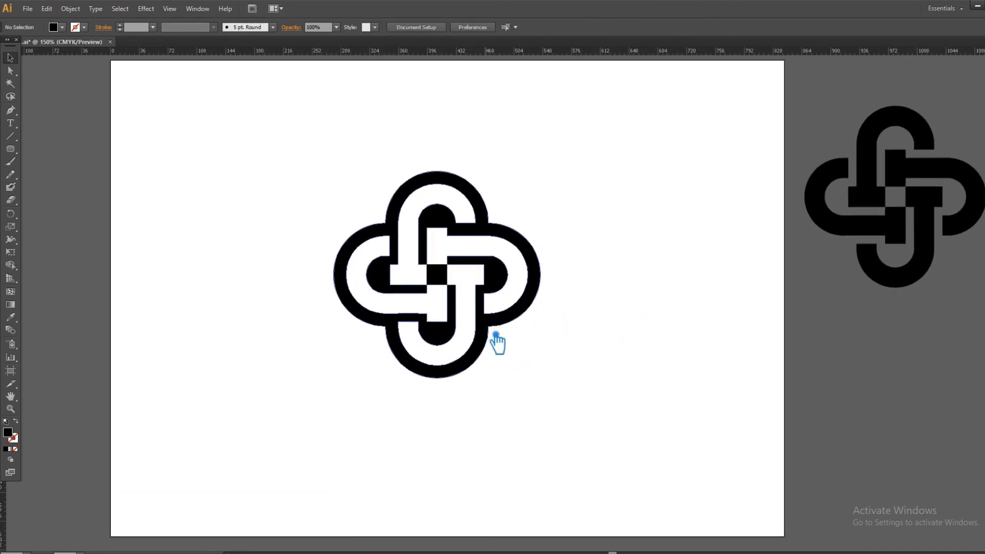
pyautogui.moveTo(494, 332); pyautogui.dragTo(473, 322)
pyautogui.click(561, 321)
# Draw a black background rectangle about 849 by 598 px covering the whole artboard and place it behind the knot.
pyautogui.click(11, 149)
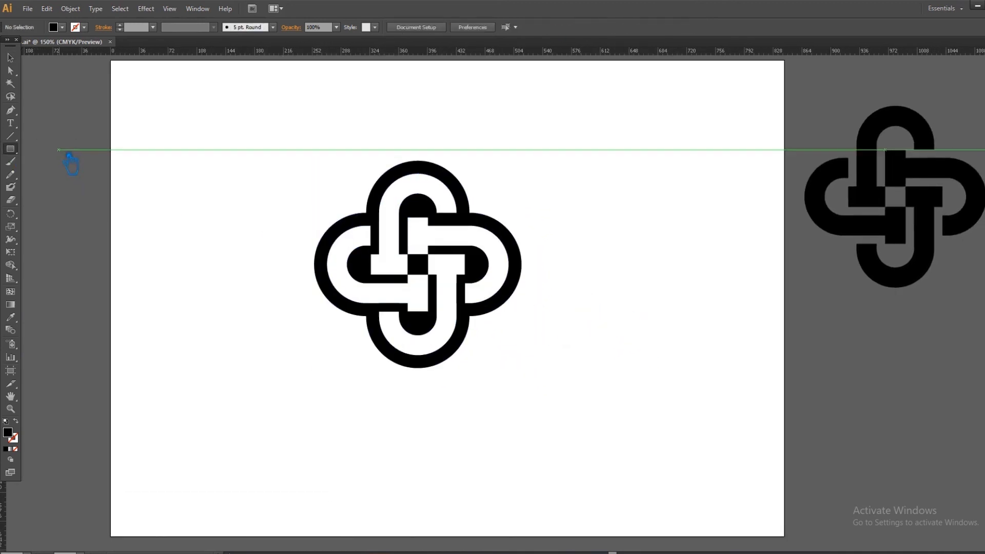
pyautogui.moveTo(111, 61); pyautogui.dragTo(788, 536)
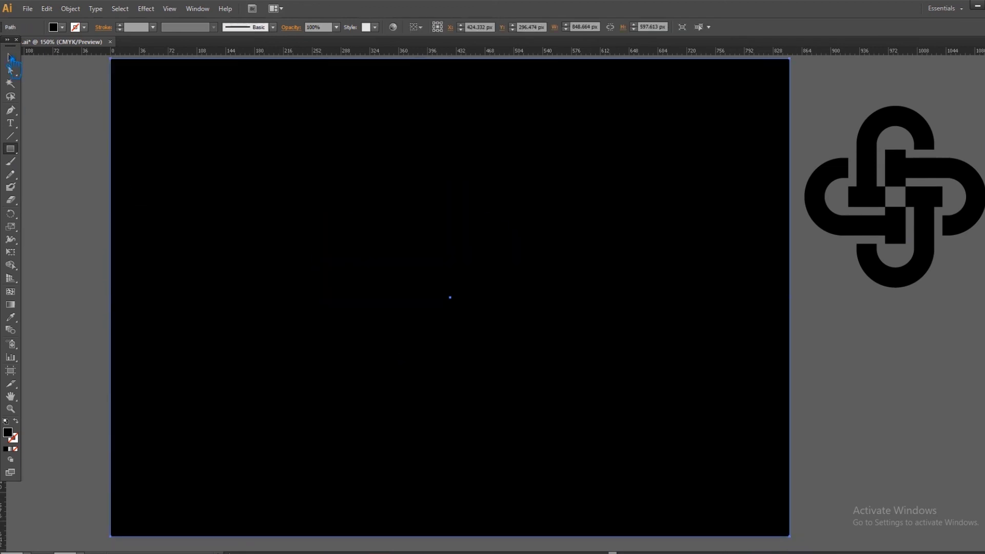
# Fill the knot with white (FFFFFF) against the black background and view the finished logo.
pyautogui.click(442, 326)
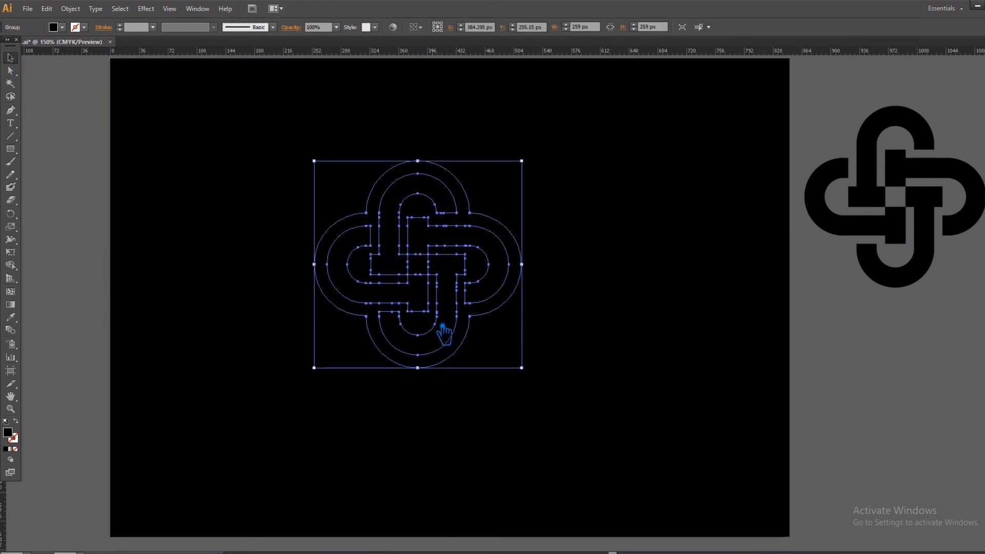
pyautogui.doubleClick(9, 433)
pyautogui.moveTo(550, 226); pyautogui.dragTo(529, 189)
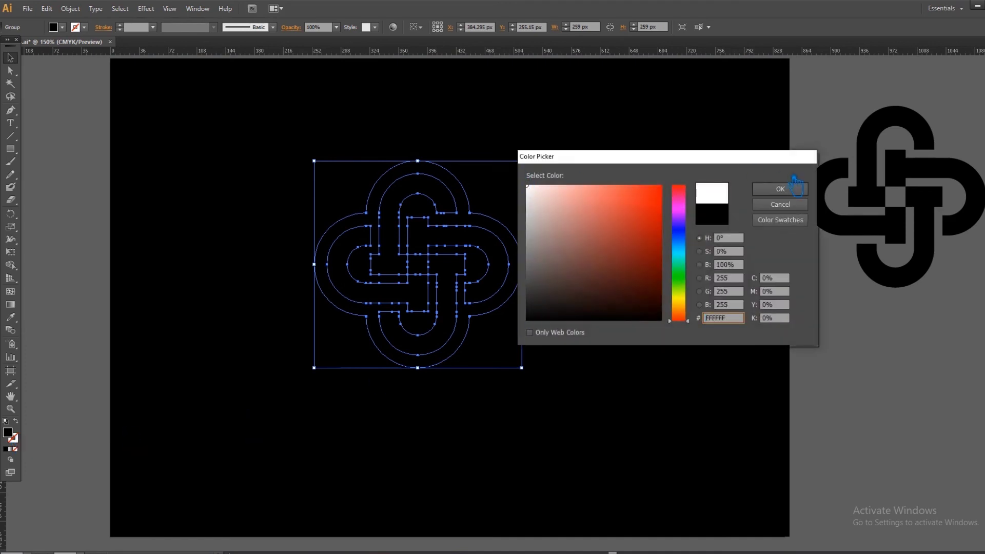
pyautogui.click(781, 186)
pyautogui.click(828, 295)
pyautogui.click(670, 299)
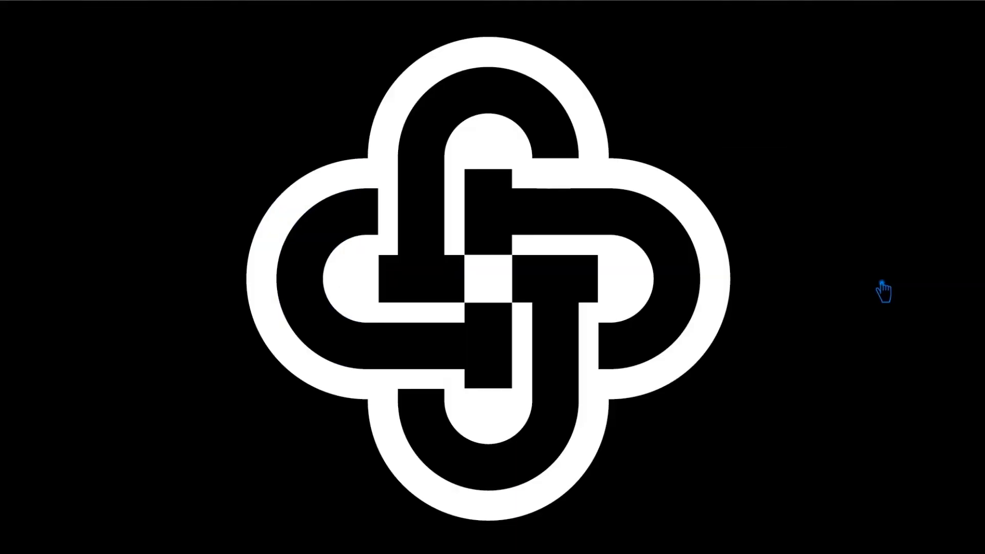